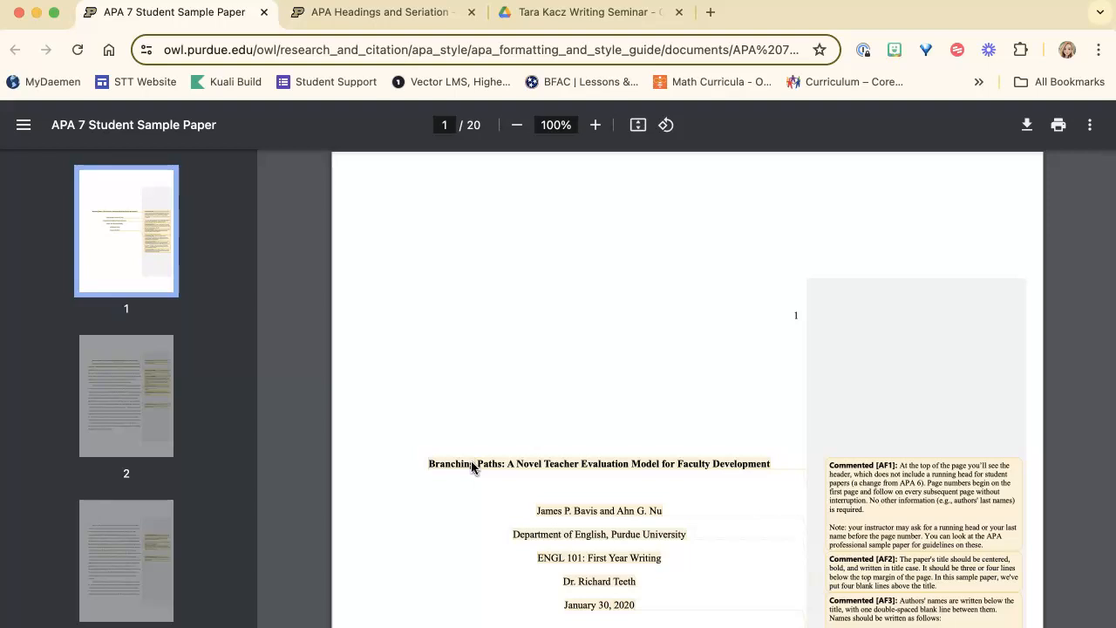
# - Examine the title page, first body page and margin comments of the APA 7 student sample paper
pyautogui.scroll(-3, 470, 462)
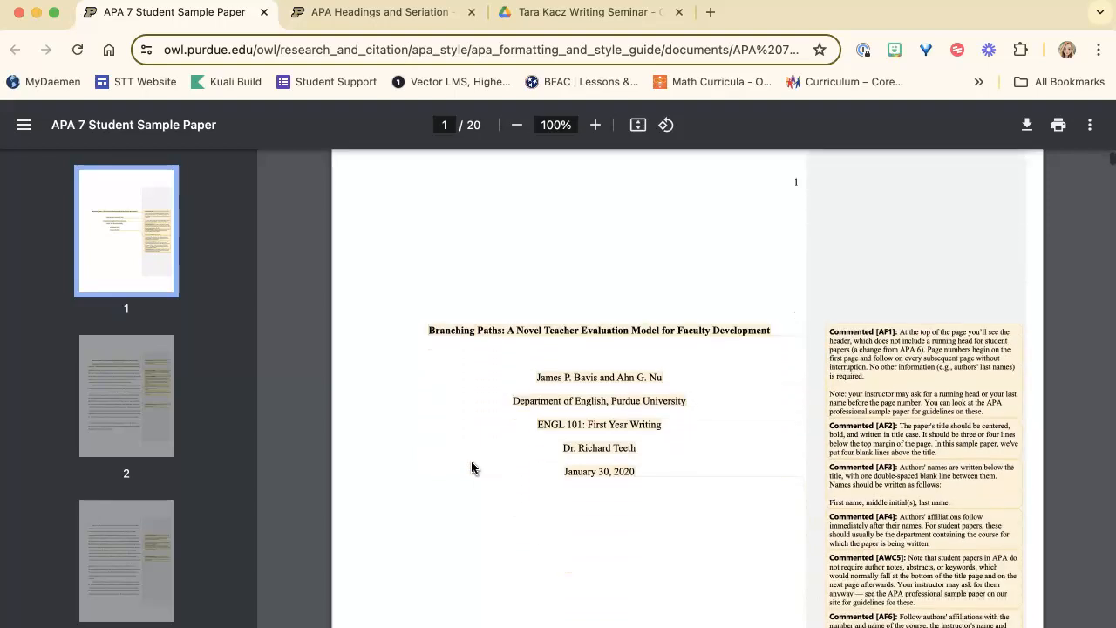
pyautogui.scroll(-1, 471, 468)
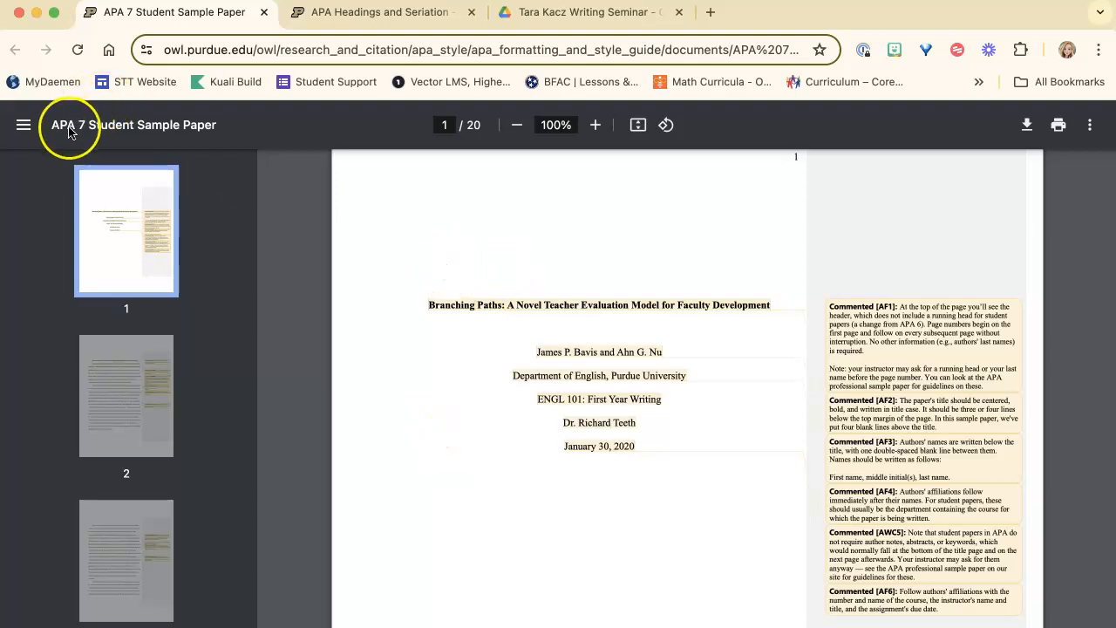
pyautogui.scroll(2, 466, 399)
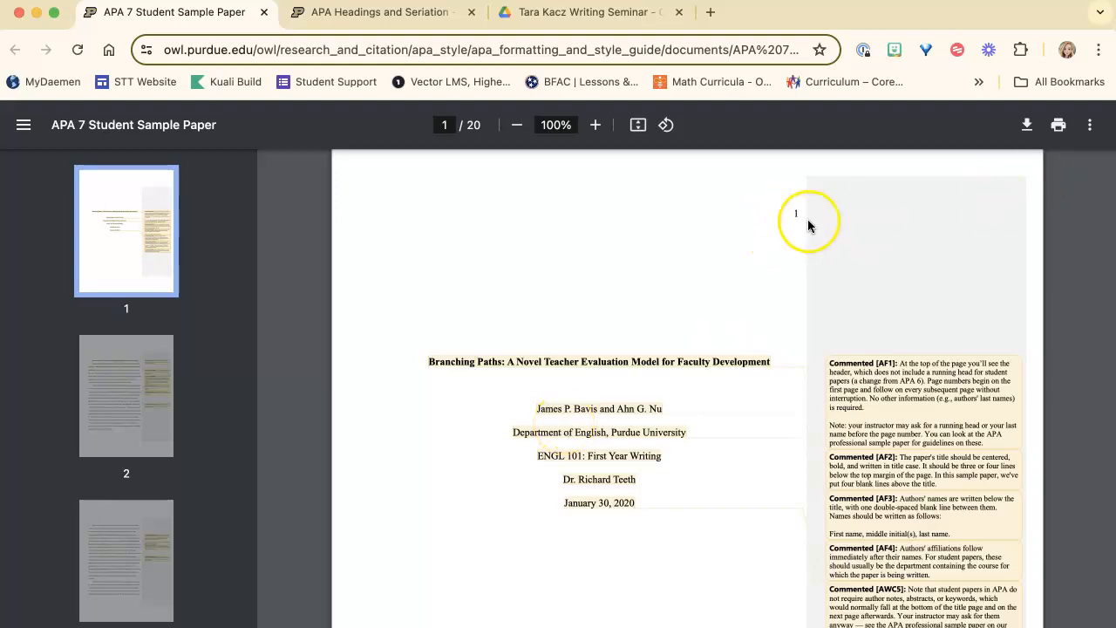
pyautogui.scroll(-3, 933, 471)
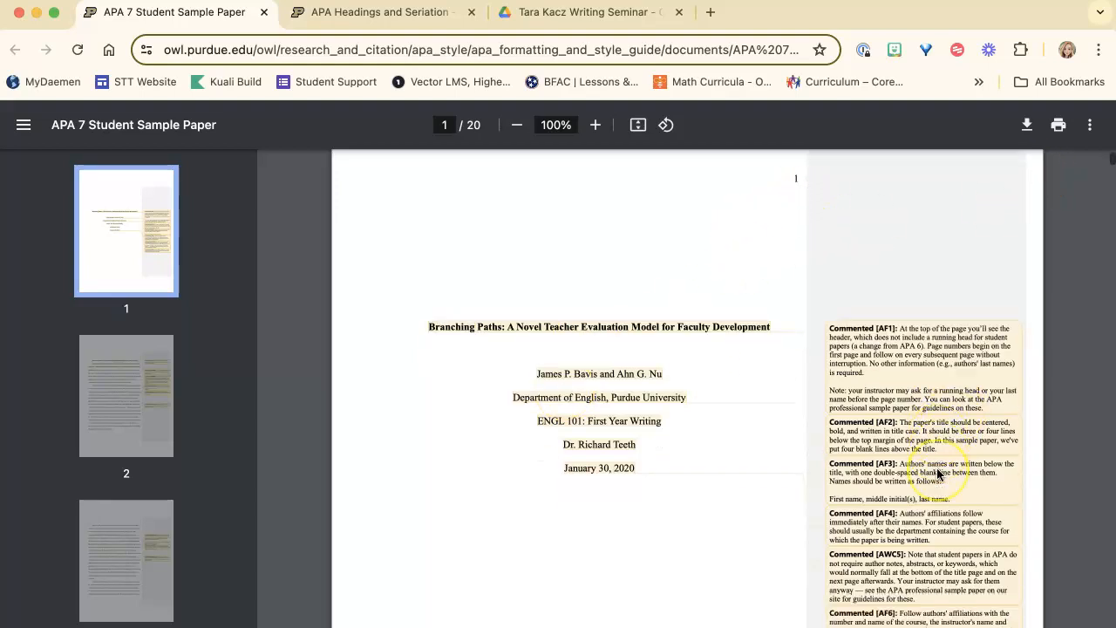
pyautogui.scroll(-6, 938, 474)
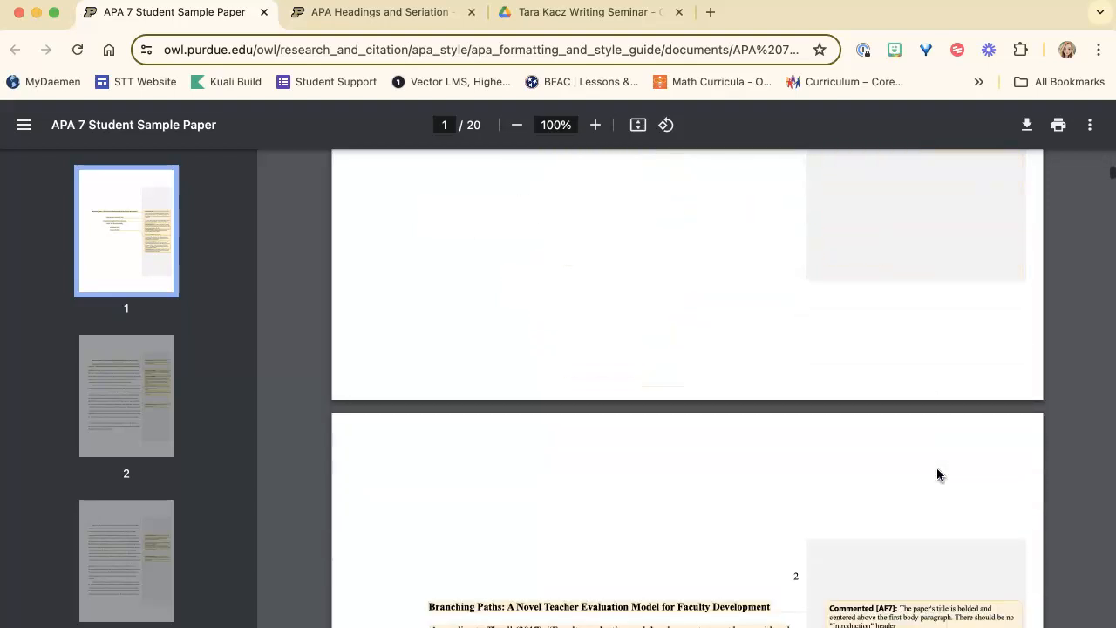
pyautogui.scroll(-4, 929, 571)
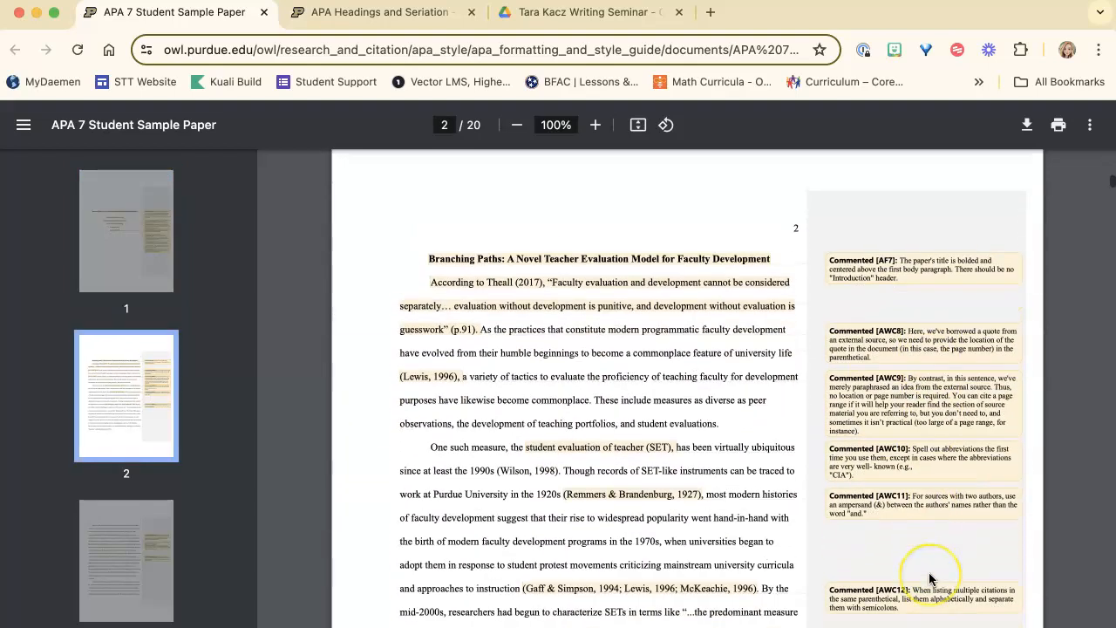
pyautogui.scroll(-9, 930, 578)
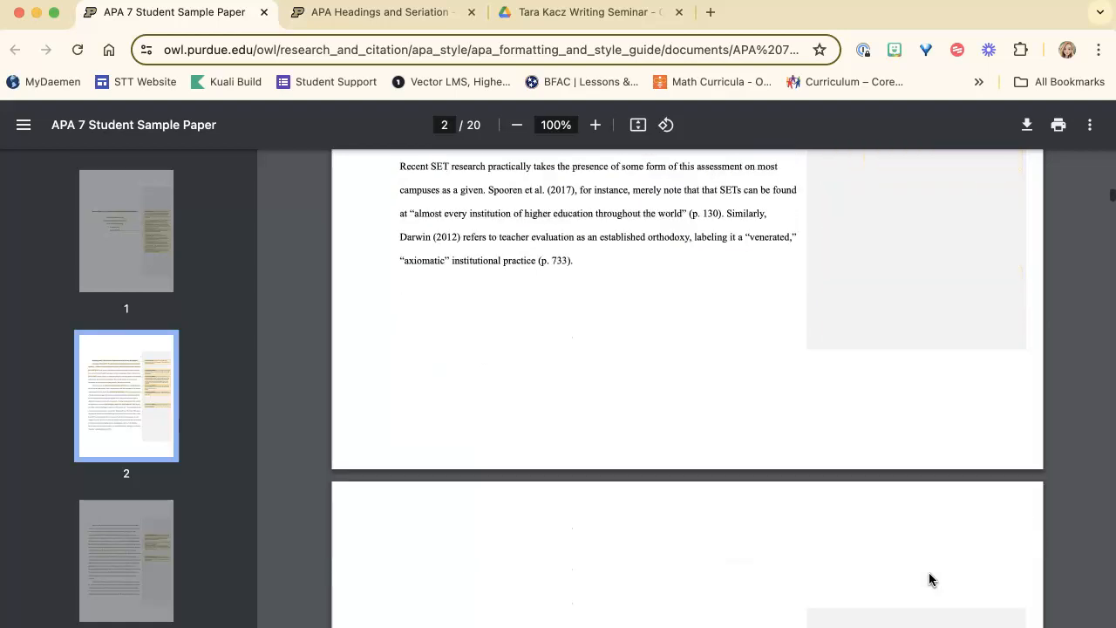
pyautogui.scroll(12, 928, 572)
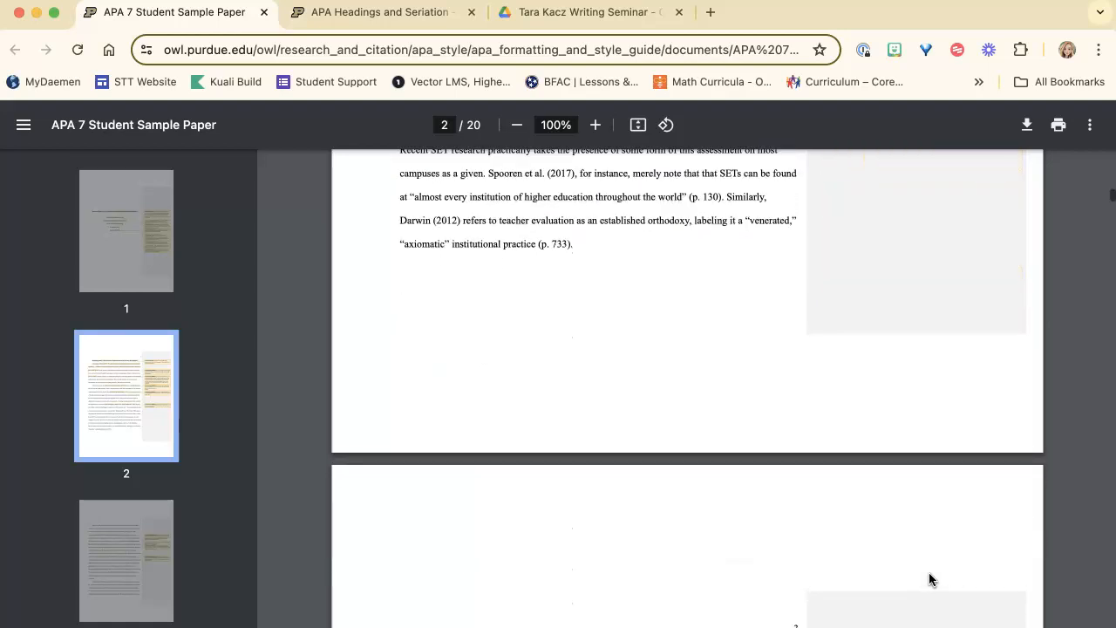
pyautogui.scroll(15, 879, 460)
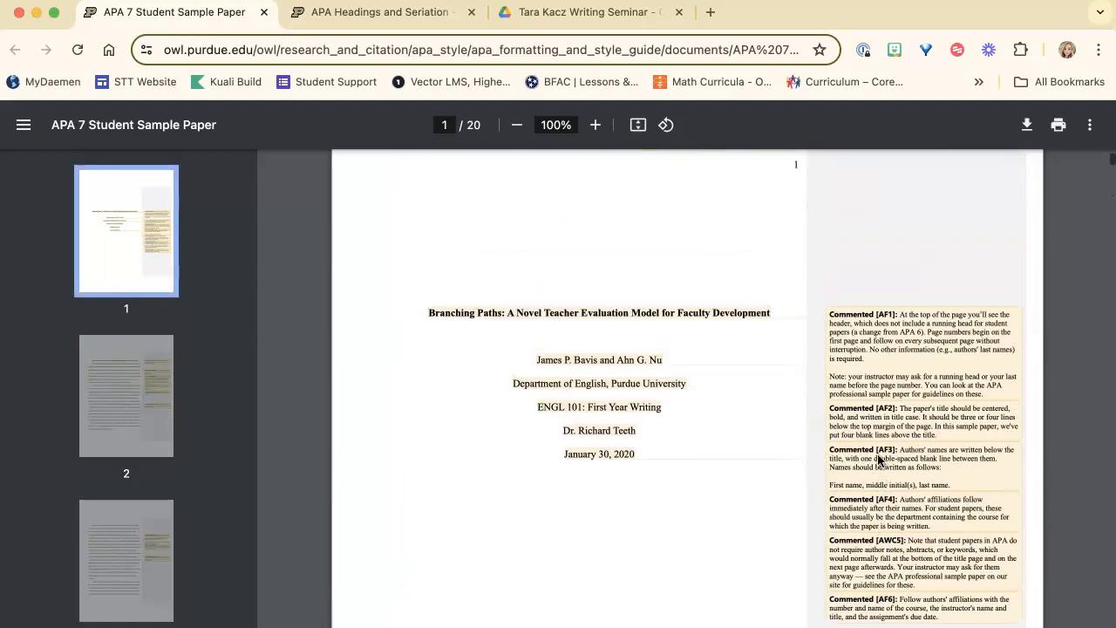
pyautogui.scroll(1, 879, 460)
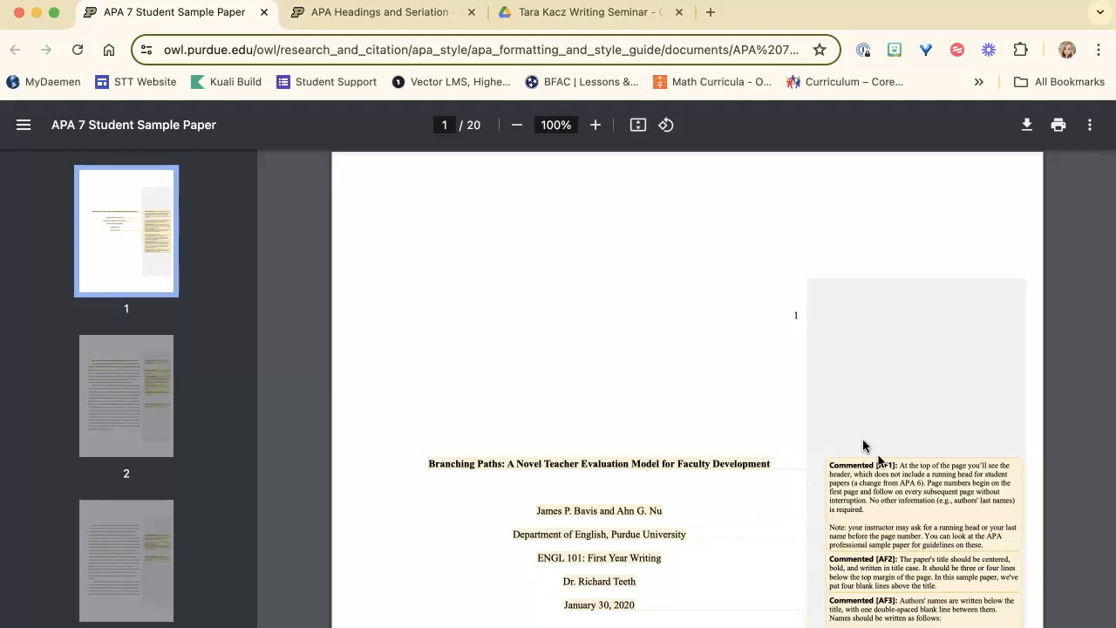
# - Switch to Google Drive and create a new Google Docs document in the shared Writing Seminar course folder
pyautogui.click(597, 13)
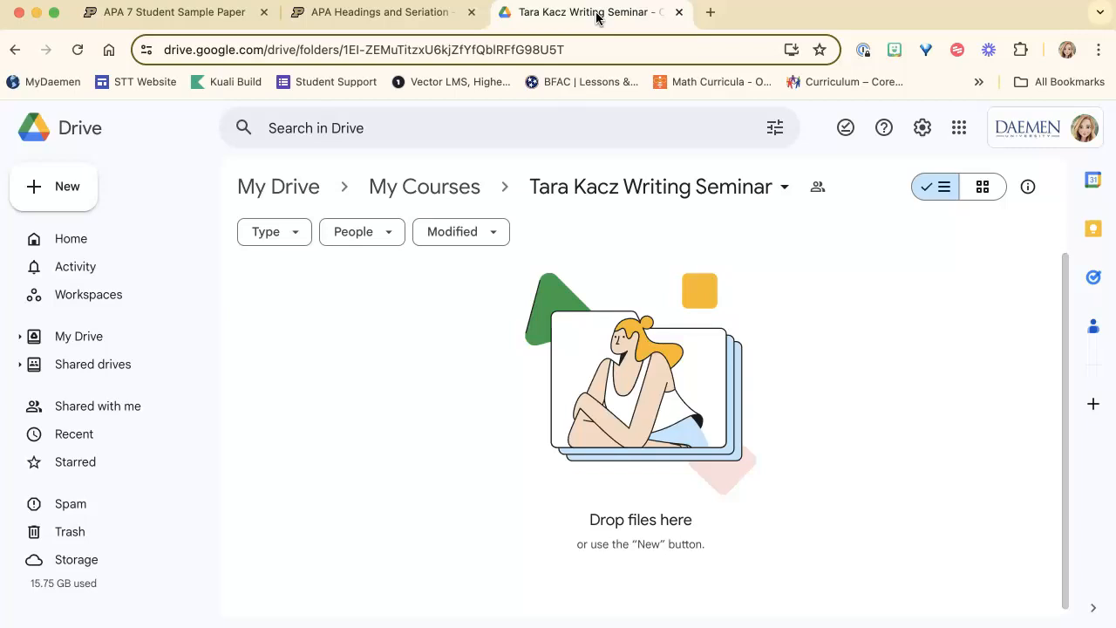
pyautogui.click(54, 187)
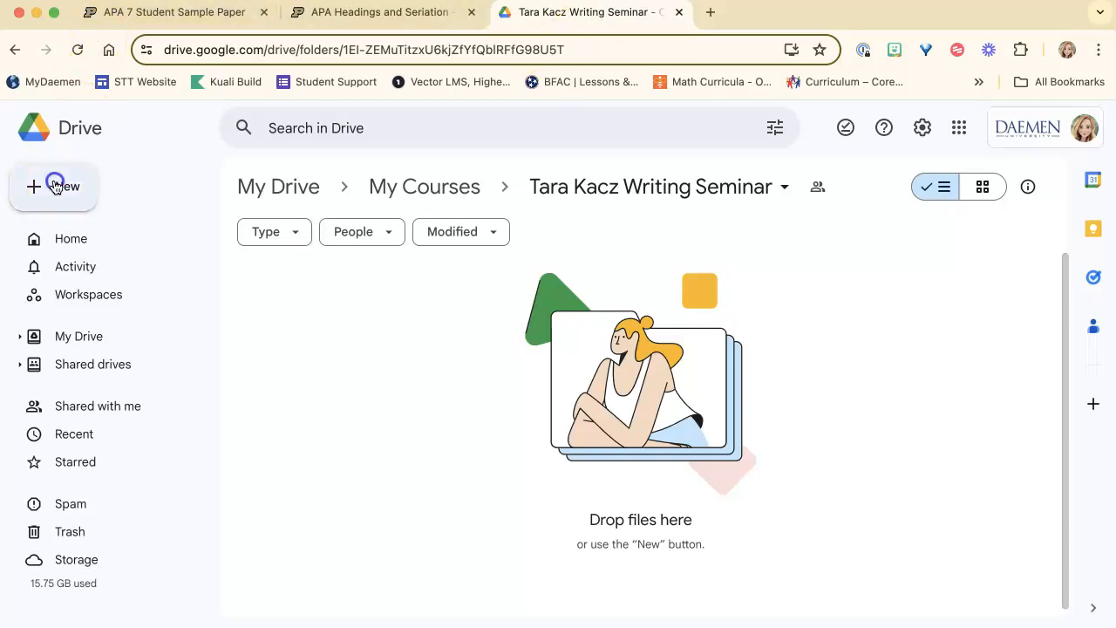
pyautogui.click(77, 293)
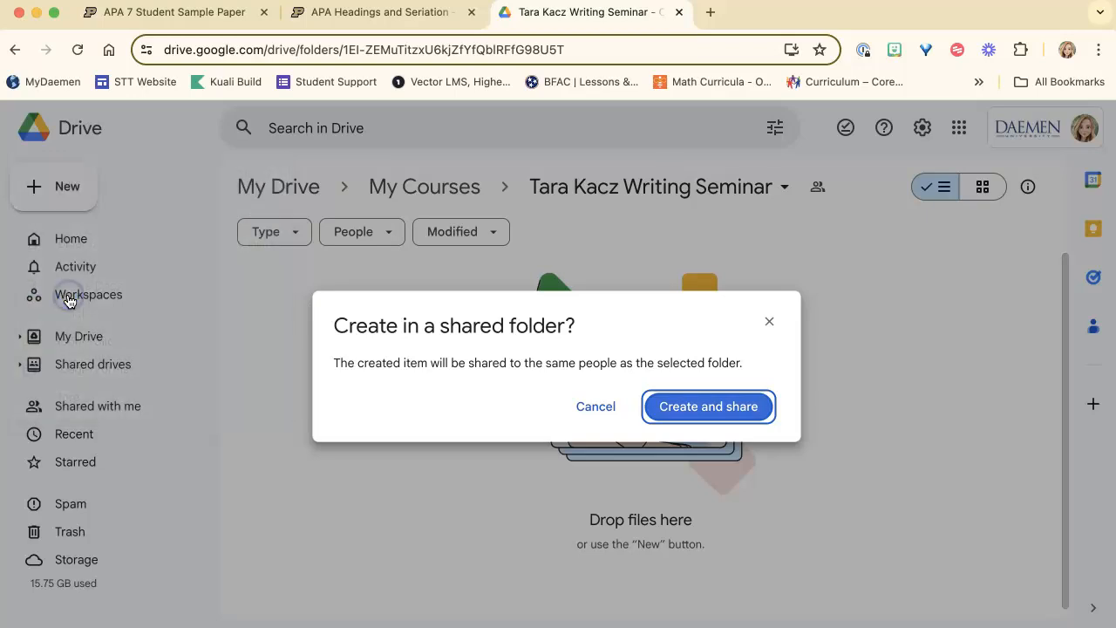
pyautogui.click(698, 408)
pyautogui.click(698, 408)
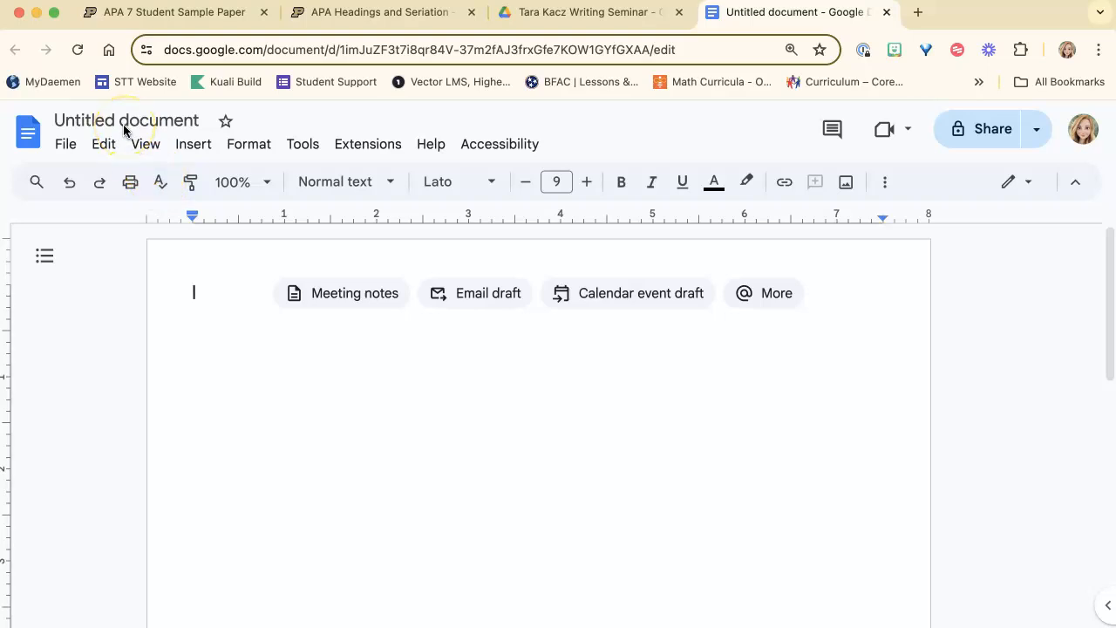
# - Rename the untitled document as "First Last Article Analysis Paper"
pyautogui.click(150, 122)
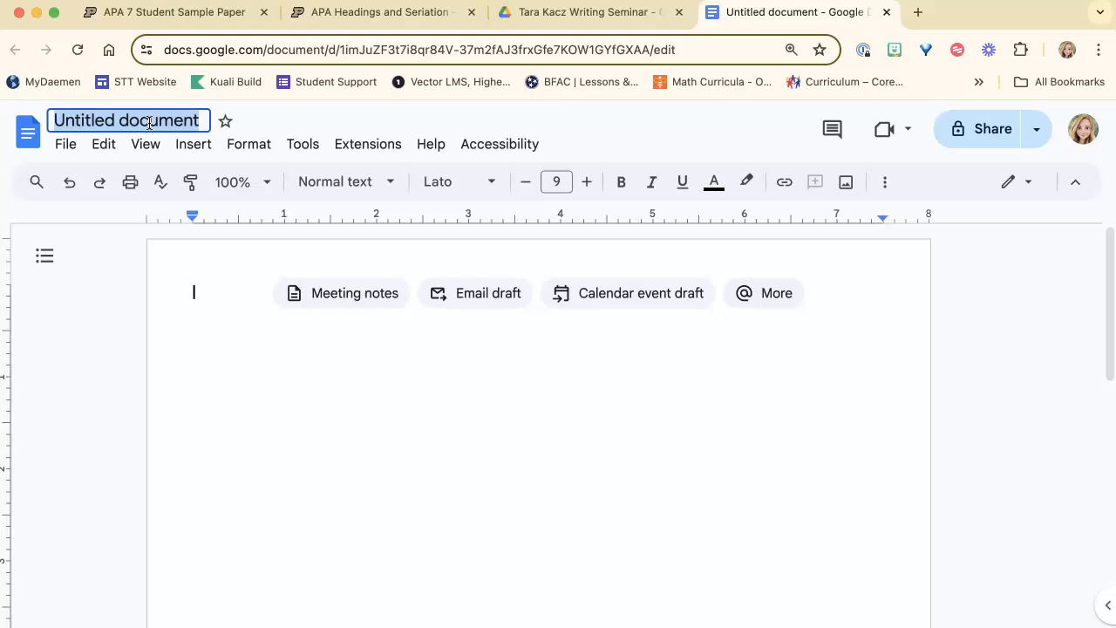
pyautogui.write('T')
pyautogui.press('BackSpace')
pyautogui.write('First Last')
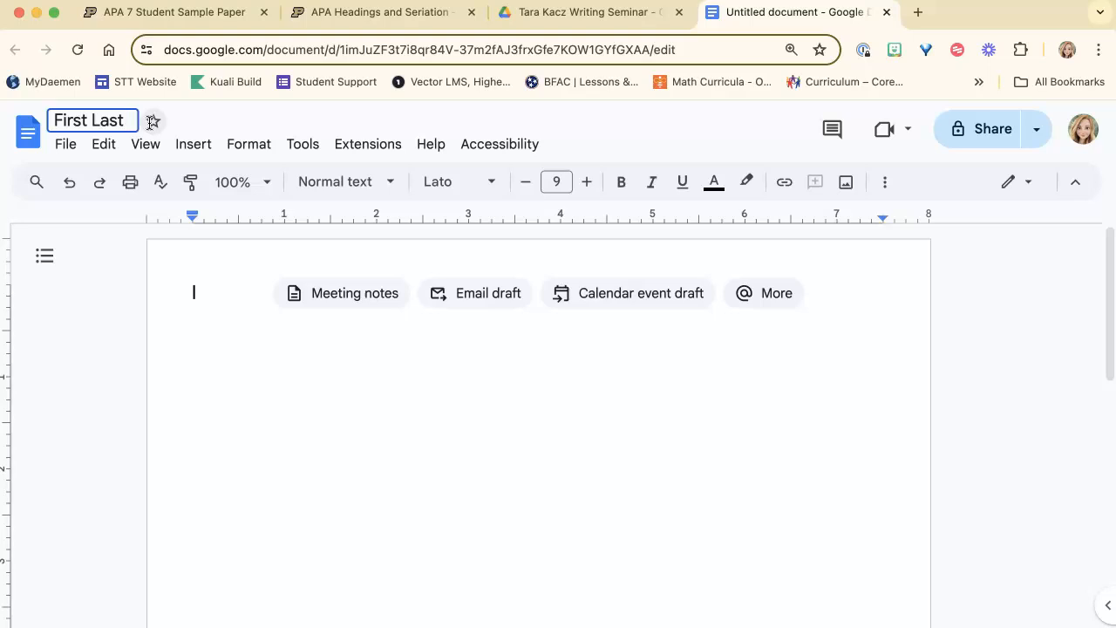
pyautogui.write(' Article Analysis Paper')
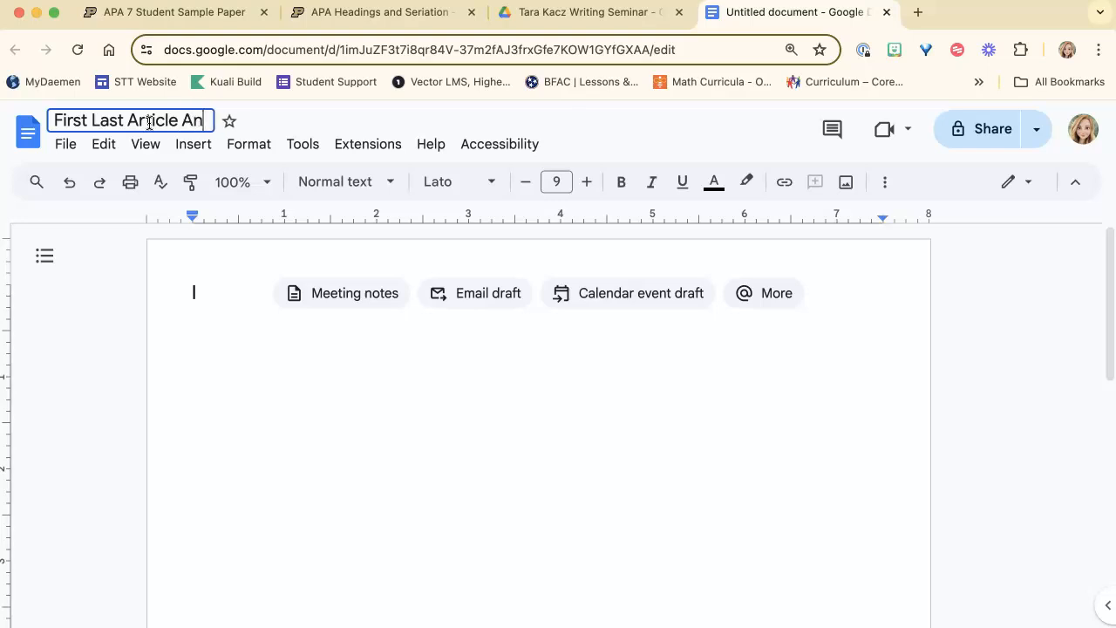
pyautogui.click(207, 305)
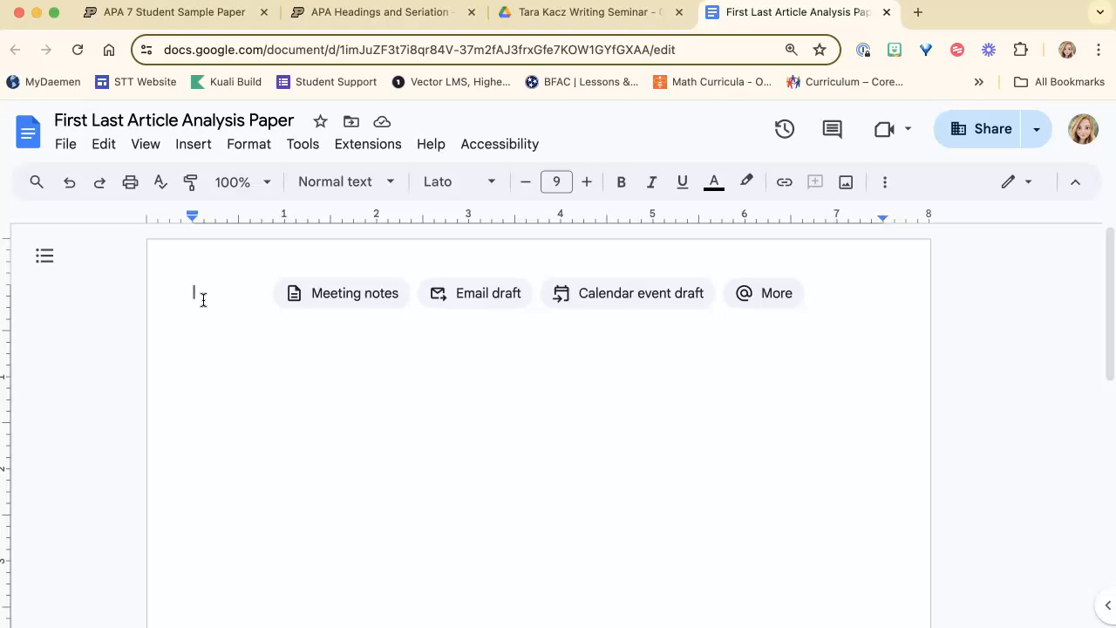
# - Set the font for the body text to Times New Roman at size 12
pyautogui.click(292, 286)
pyautogui.click(456, 182)
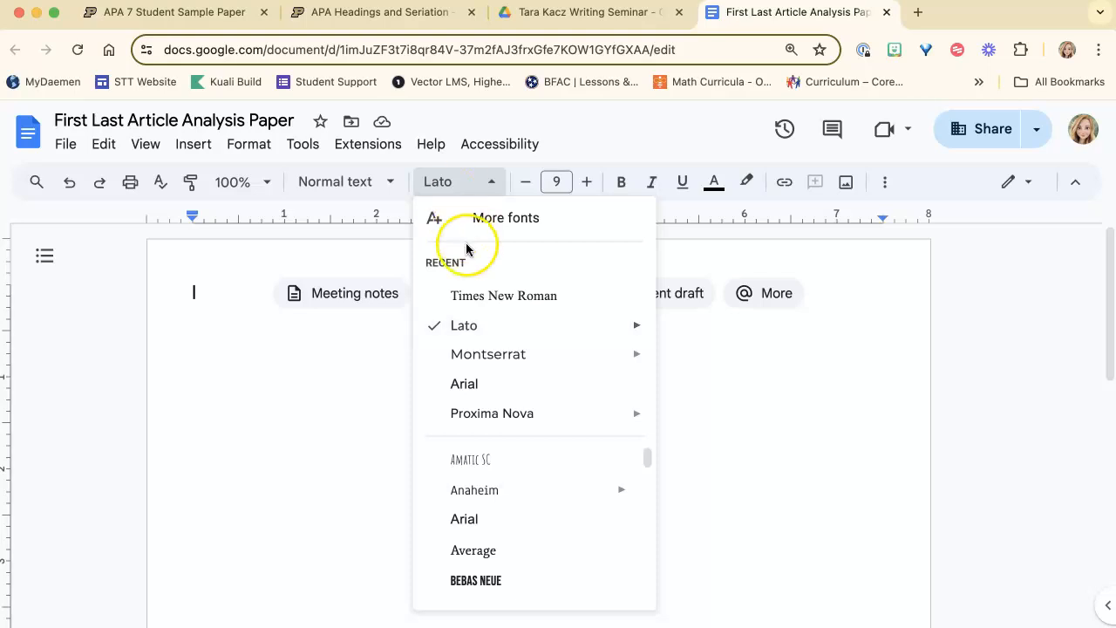
pyautogui.click(484, 297)
pyautogui.click(558, 183)
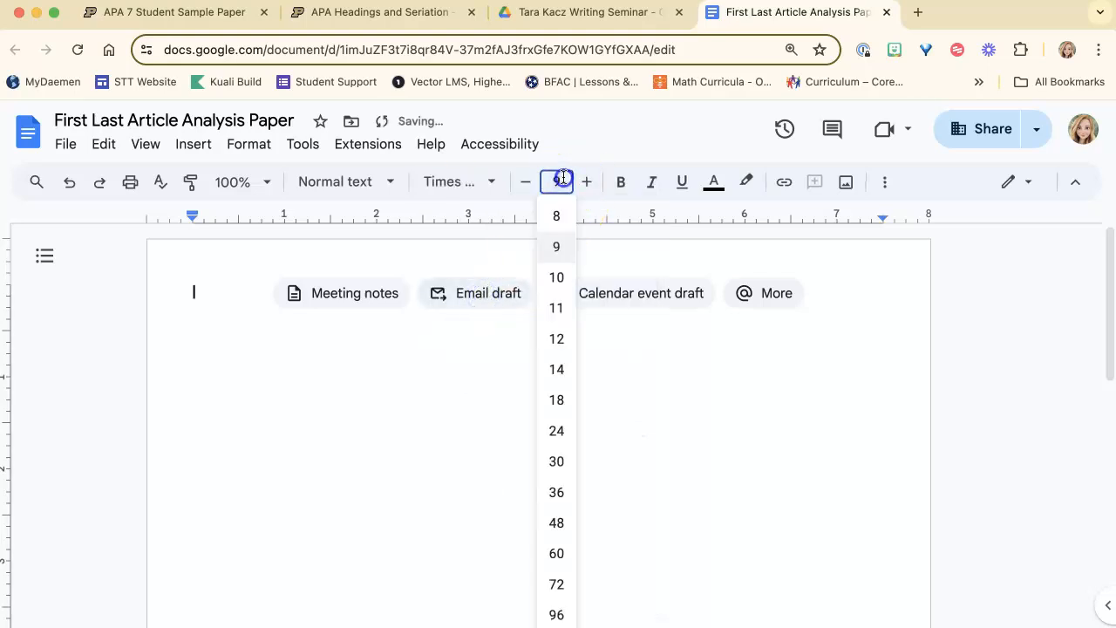
pyautogui.click(564, 337)
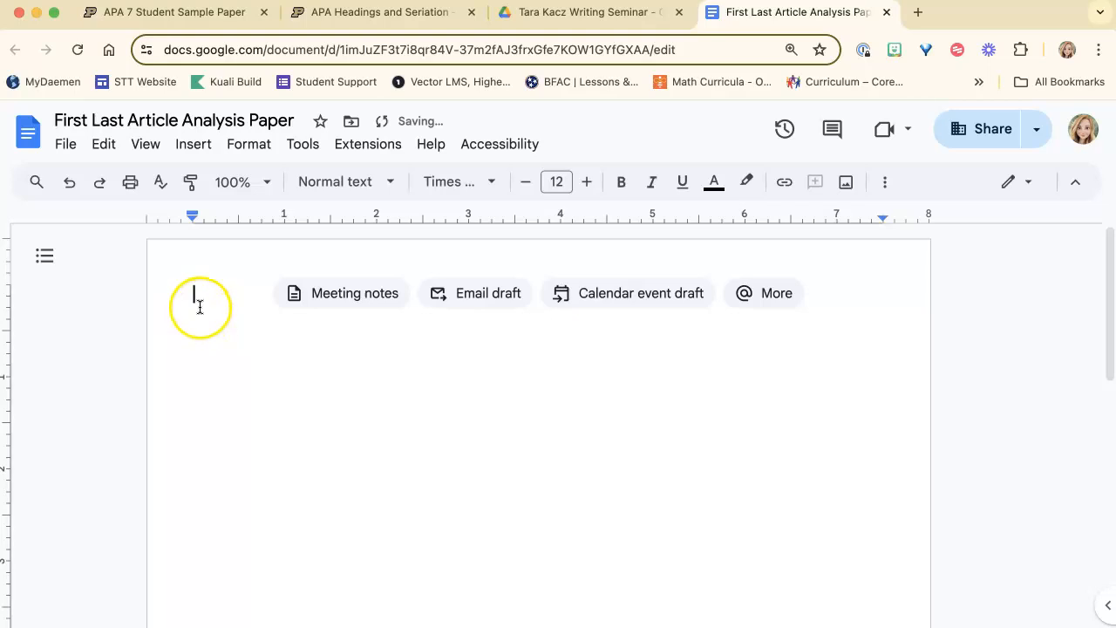
# - Write the sample sentence "This is my normal font." on the first line of the document
pyautogui.write('This is m')
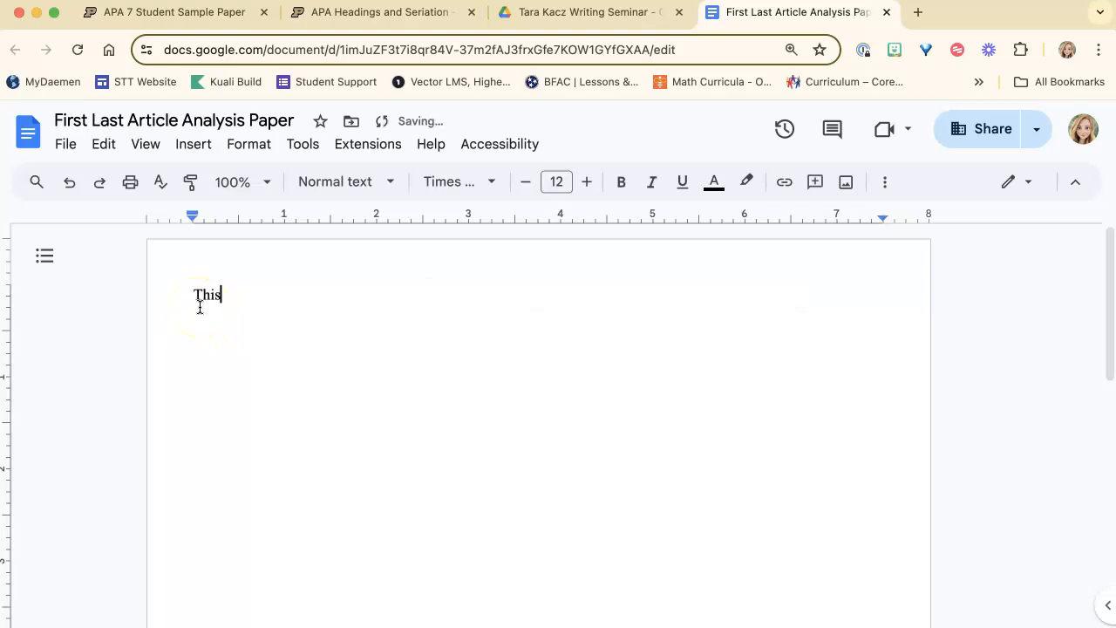
pyautogui.press('BackSpace')
pyautogui.press('BackSpace')
pyautogui.press('BackSpace')
pyautogui.press('BackSpace')
pyautogui.press('BackSpace')
pyautogui.press('BackSpace')
pyautogui.write('s is my normal font.')
pyautogui.click(426, 293)
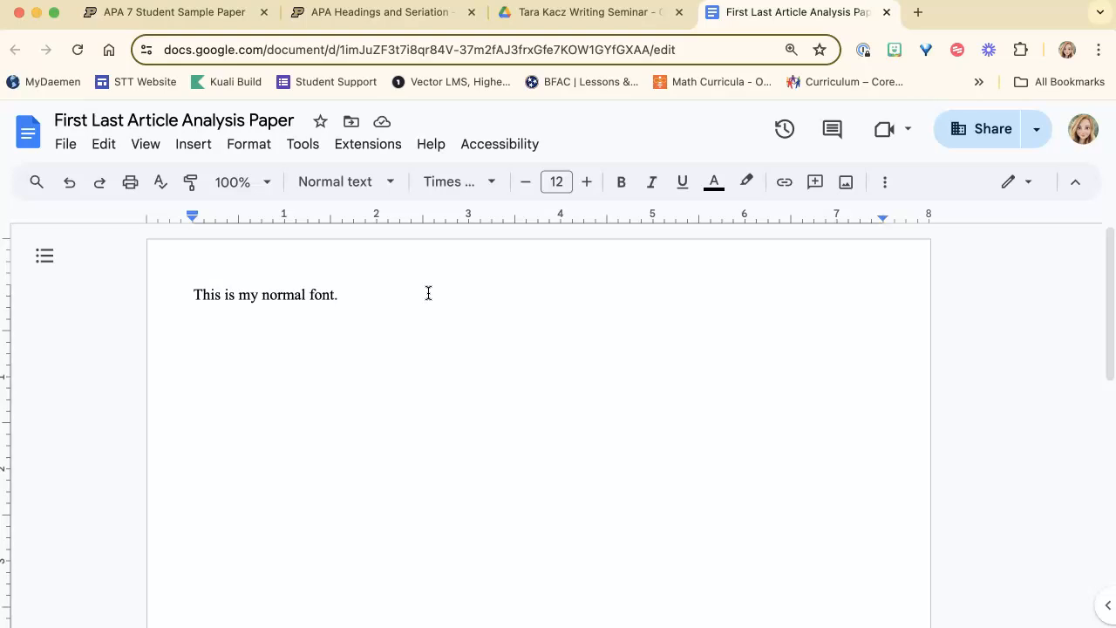
pyautogui.click(182, 260)
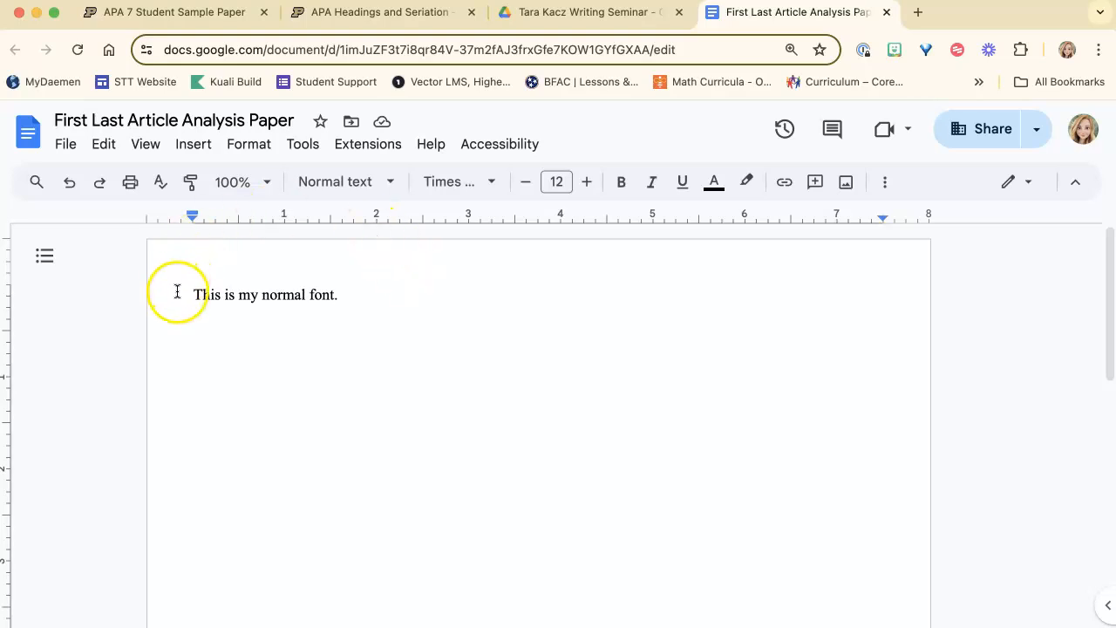
pyautogui.click(184, 320)
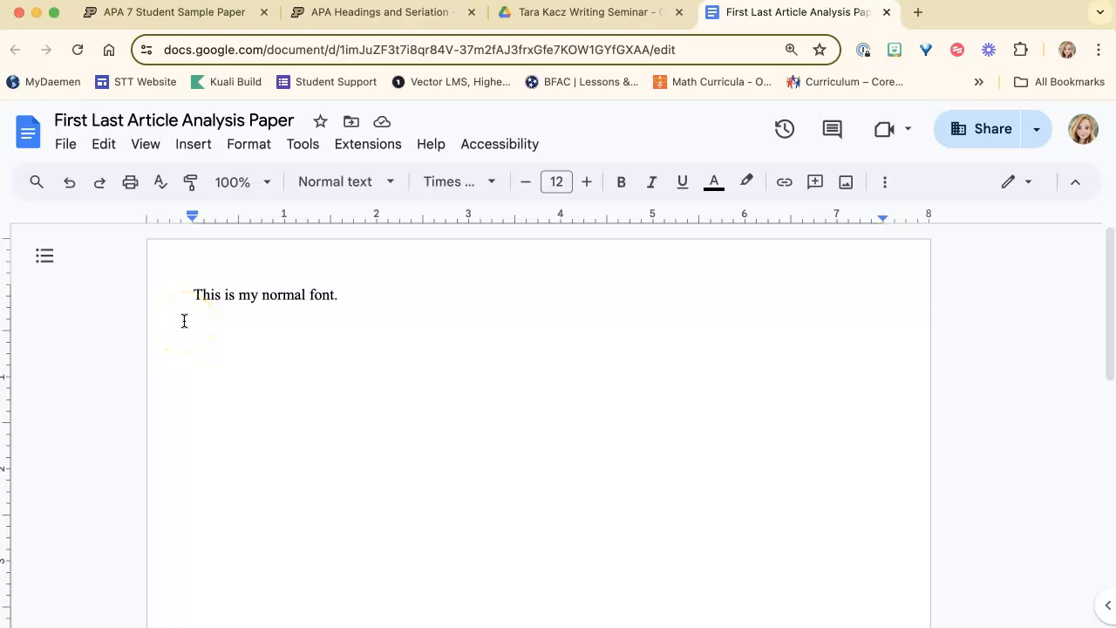
# - Set the top, bottom, left and right page margins to 1 inch for the whole document
pyautogui.click(66, 145)
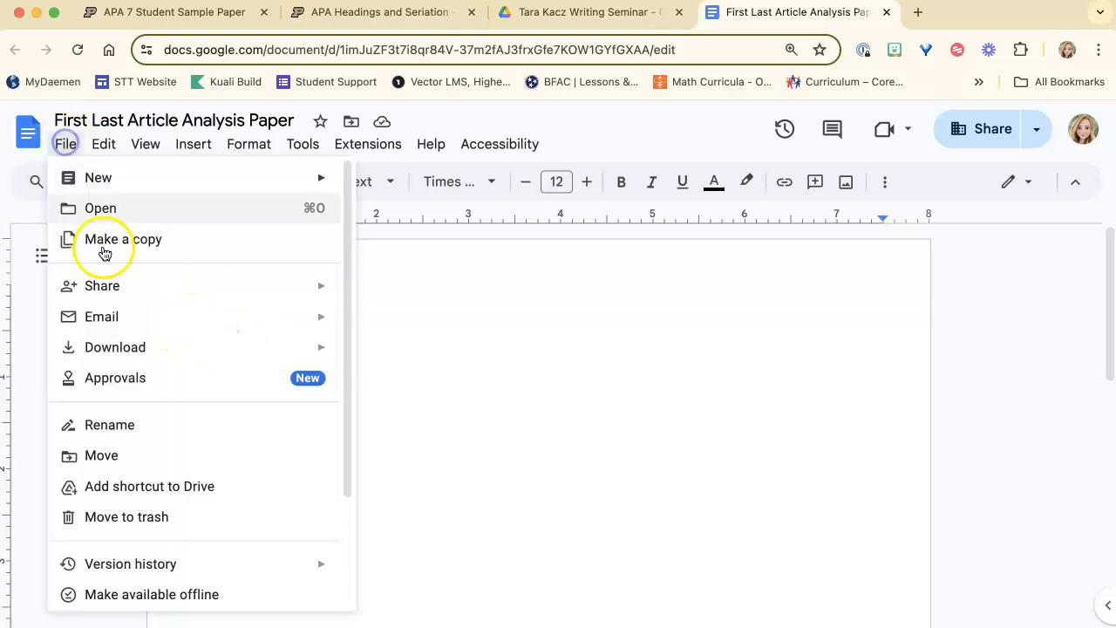
pyautogui.scroll(-4, 170, 461)
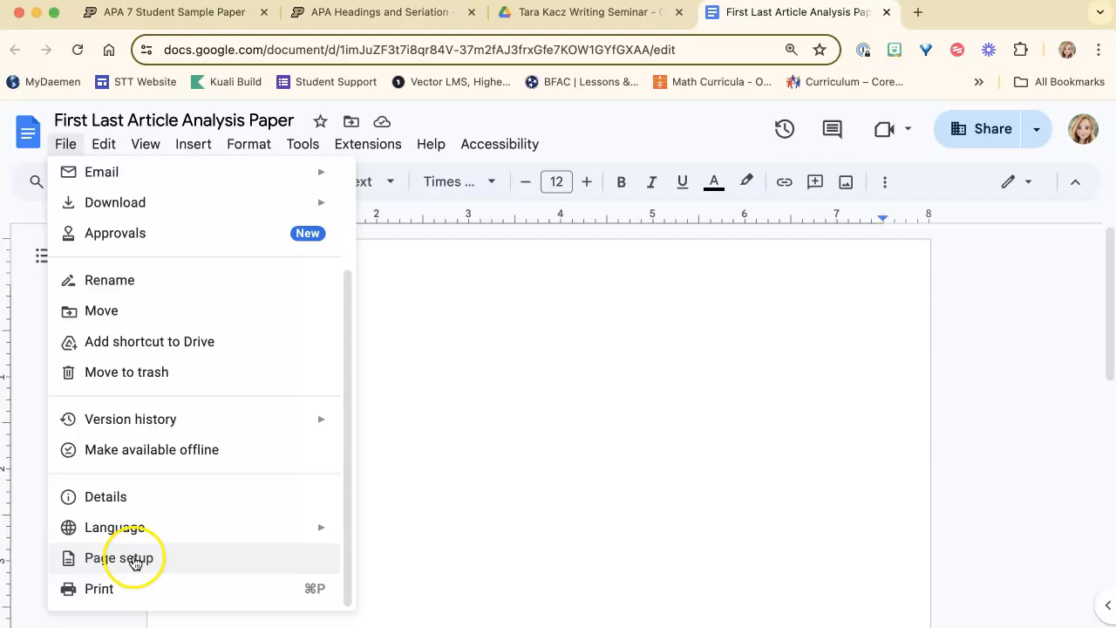
pyautogui.click(133, 562)
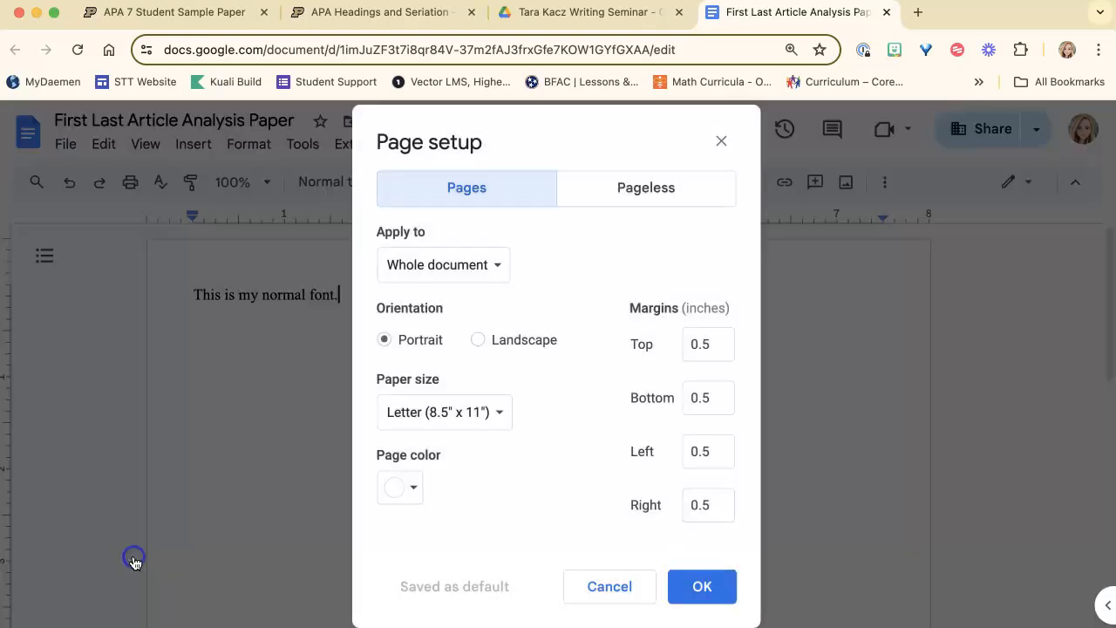
pyautogui.click(698, 342)
pyautogui.doubleClick(698, 342)
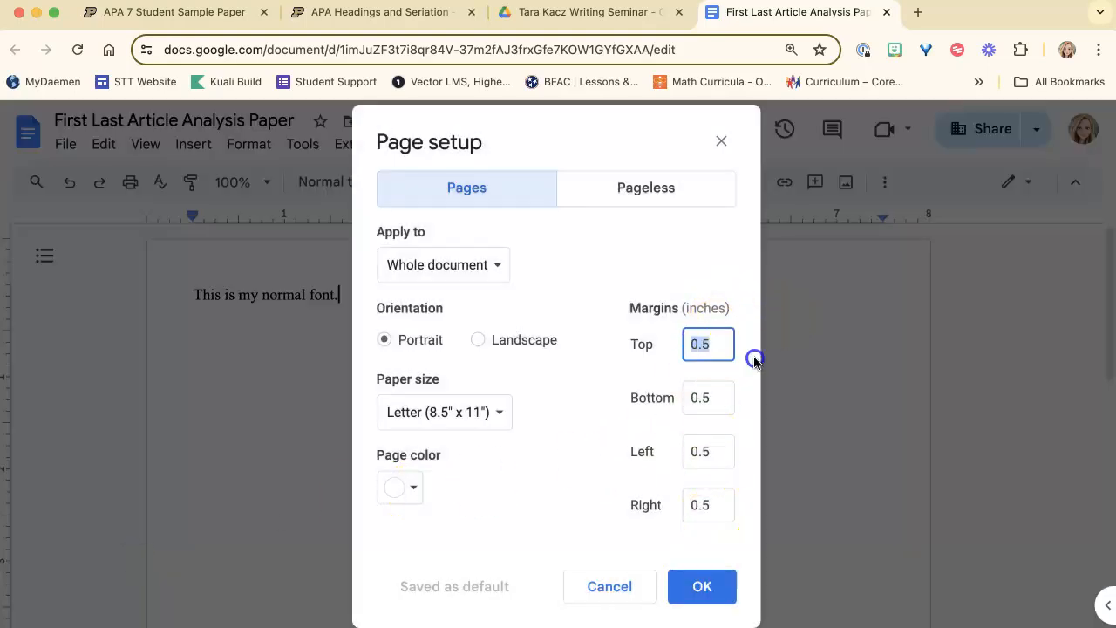
pyautogui.write('1')
pyautogui.doubleClick(705, 394)
pyautogui.write('1')
pyautogui.doubleClick(706, 451)
pyautogui.write('1')
pyautogui.doubleClick(702, 506)
pyautogui.write('1')
pyautogui.click(700, 586)
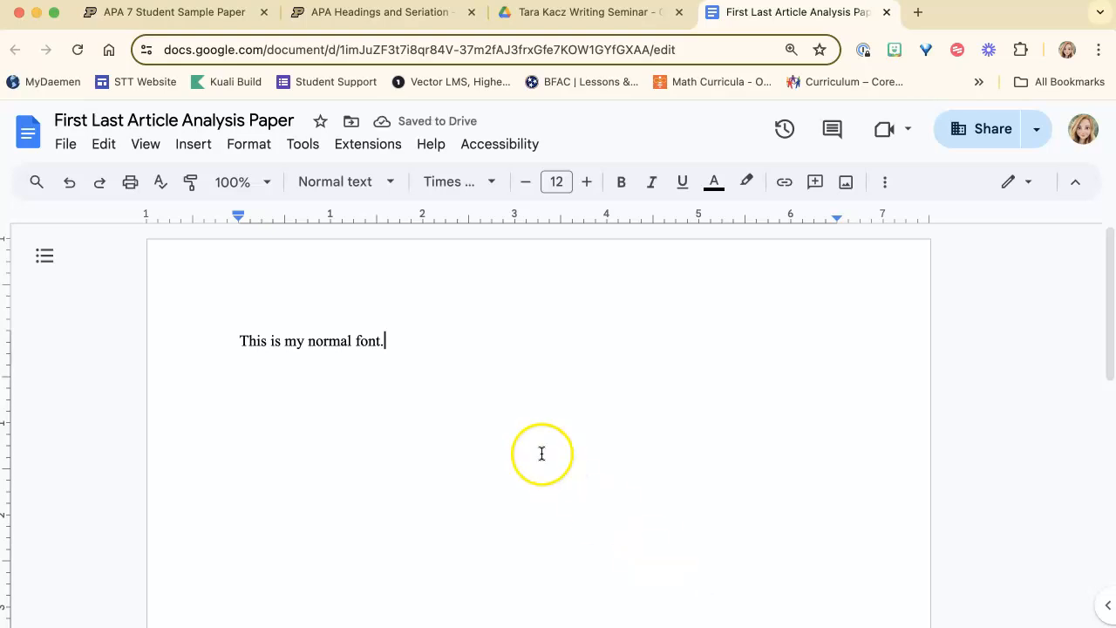
# - Apply double line spacing to the sentence "This is my normal font."
pyautogui.moveTo(402, 347); pyautogui.dragTo(210, 326)
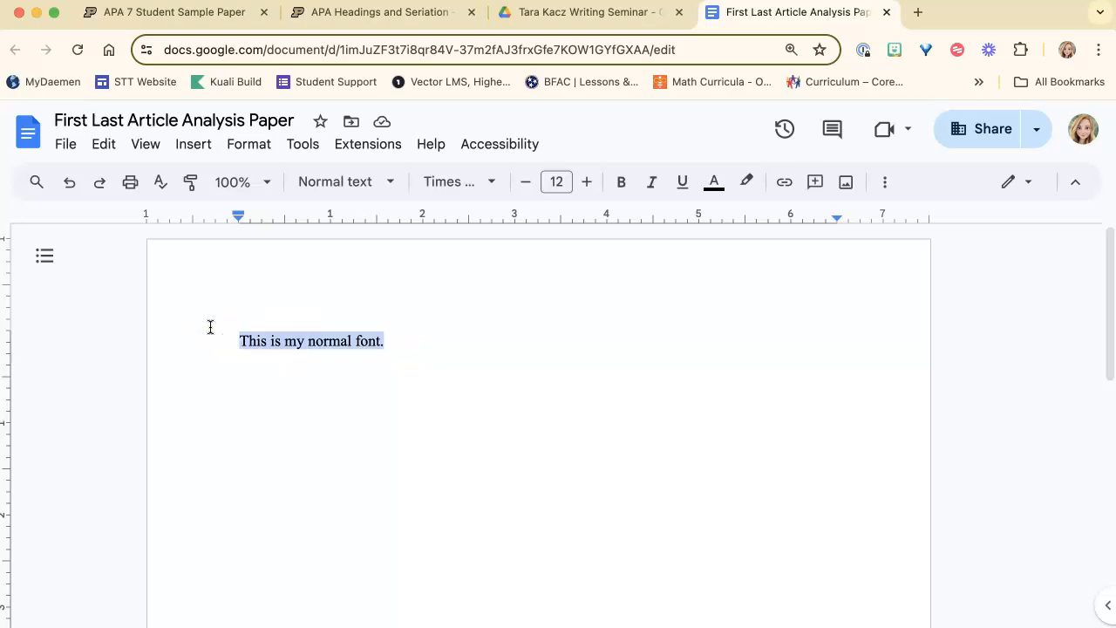
pyautogui.click(241, 144)
pyautogui.moveTo(294, 275)
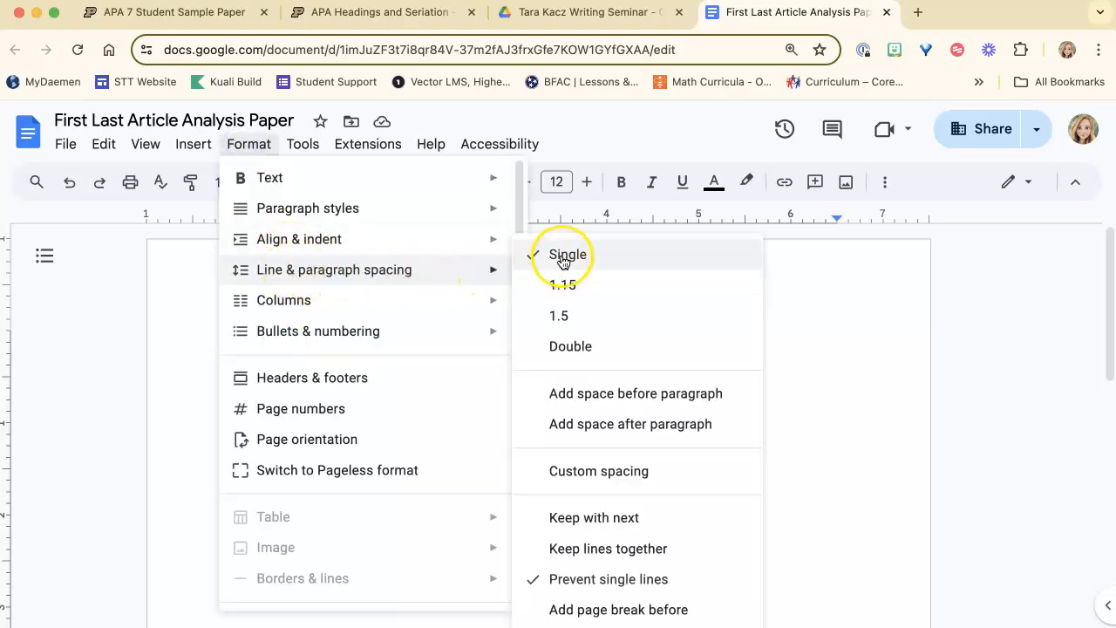
pyautogui.click(564, 347)
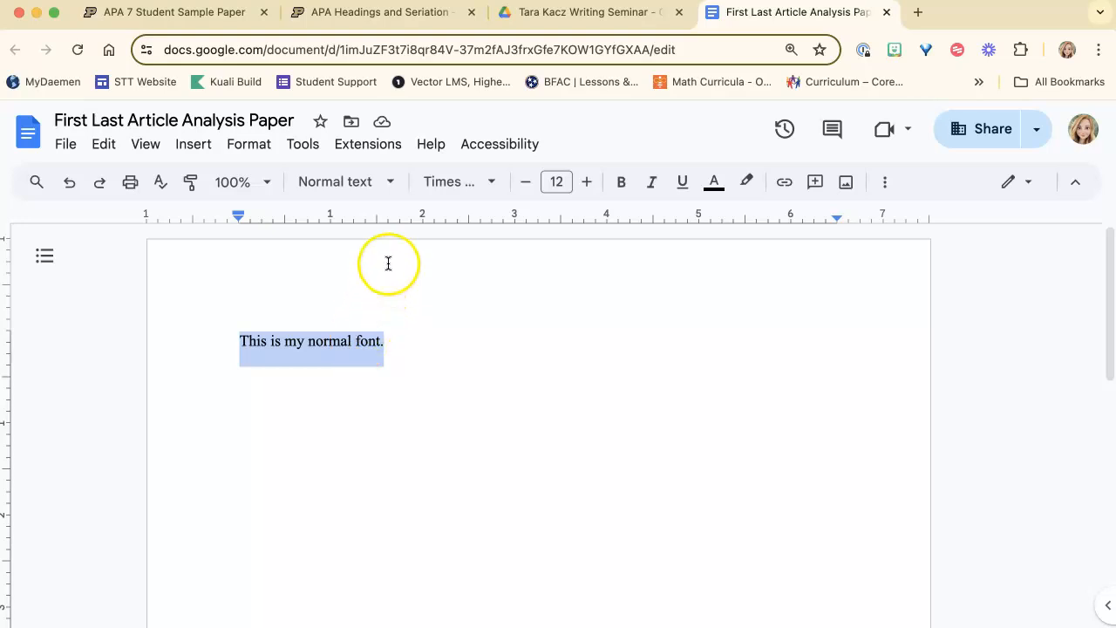
# - Update the Normal text style to match the formatting of the sentence "This is my normal font."
pyautogui.click(372, 193)
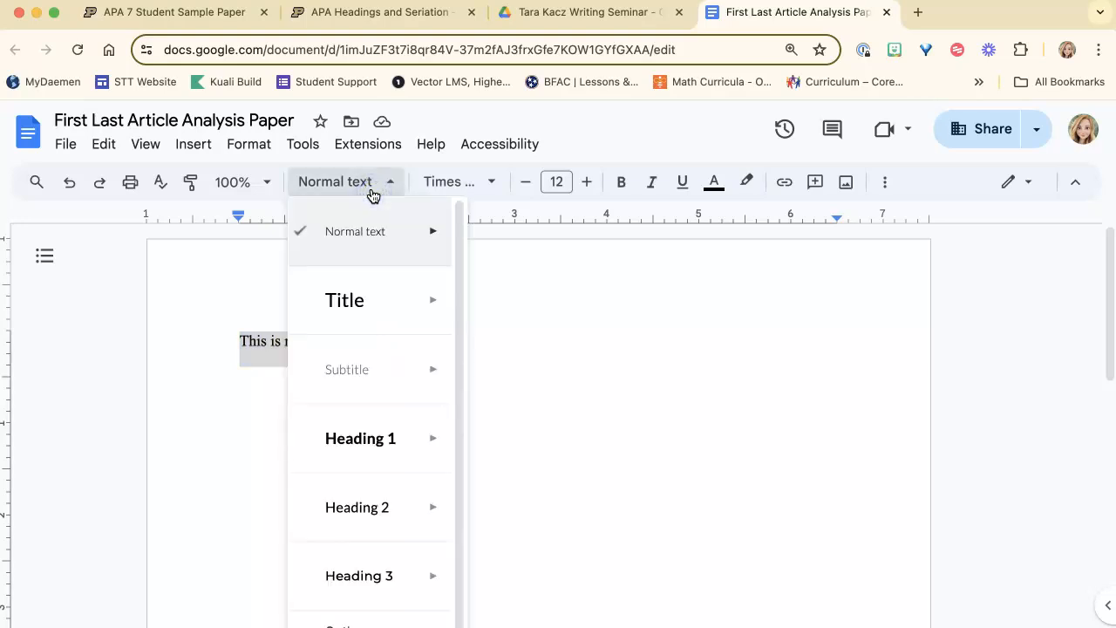
pyautogui.moveTo(344, 245)
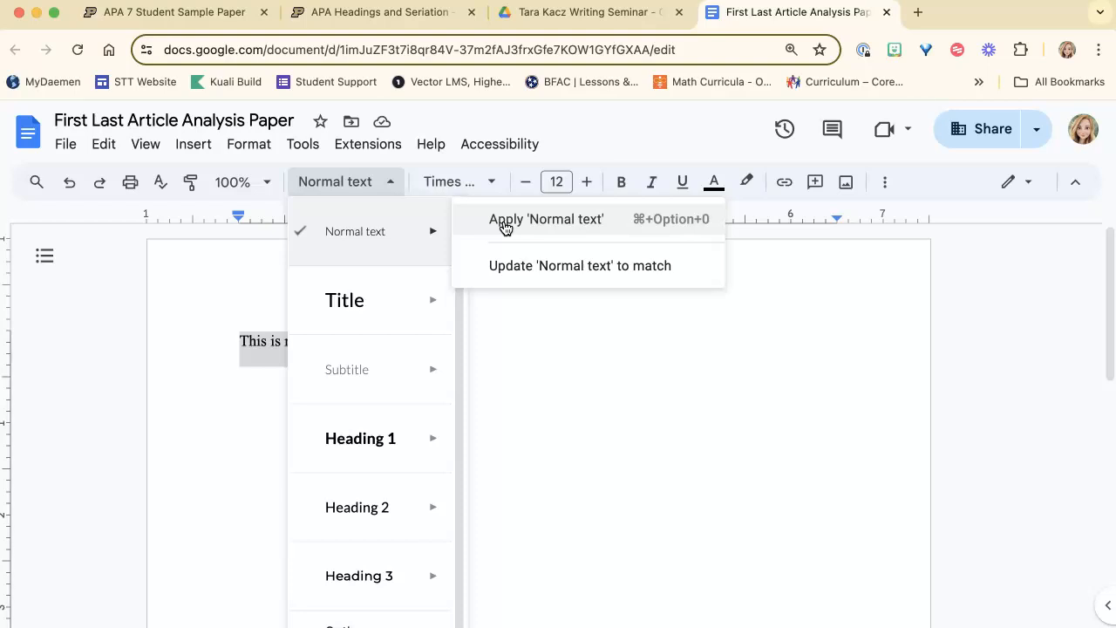
pyautogui.click(512, 274)
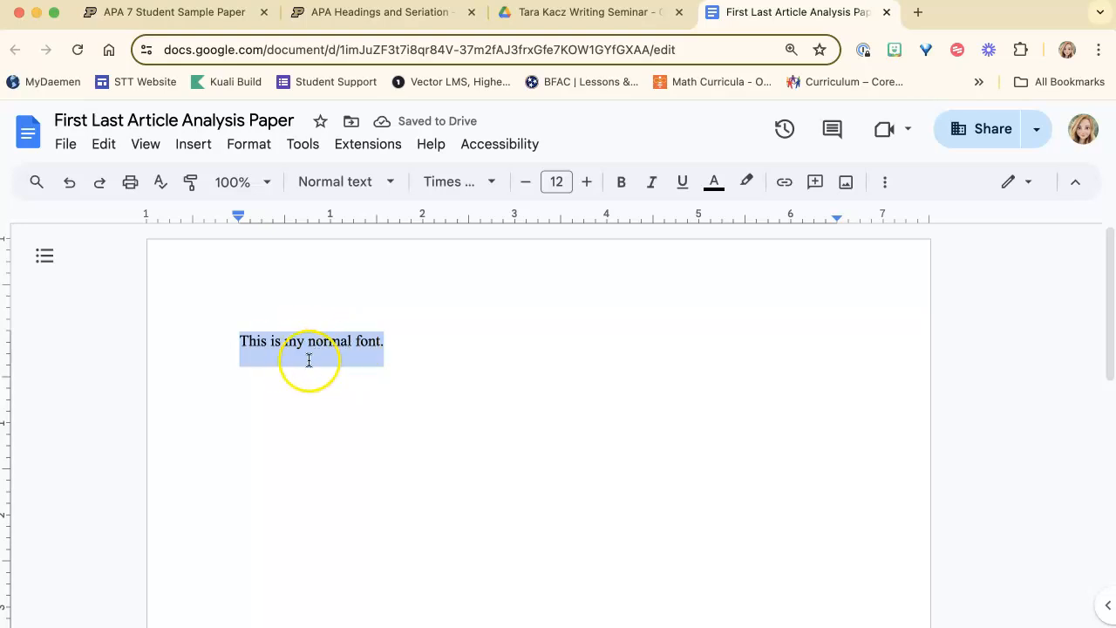
pyautogui.click(341, 186)
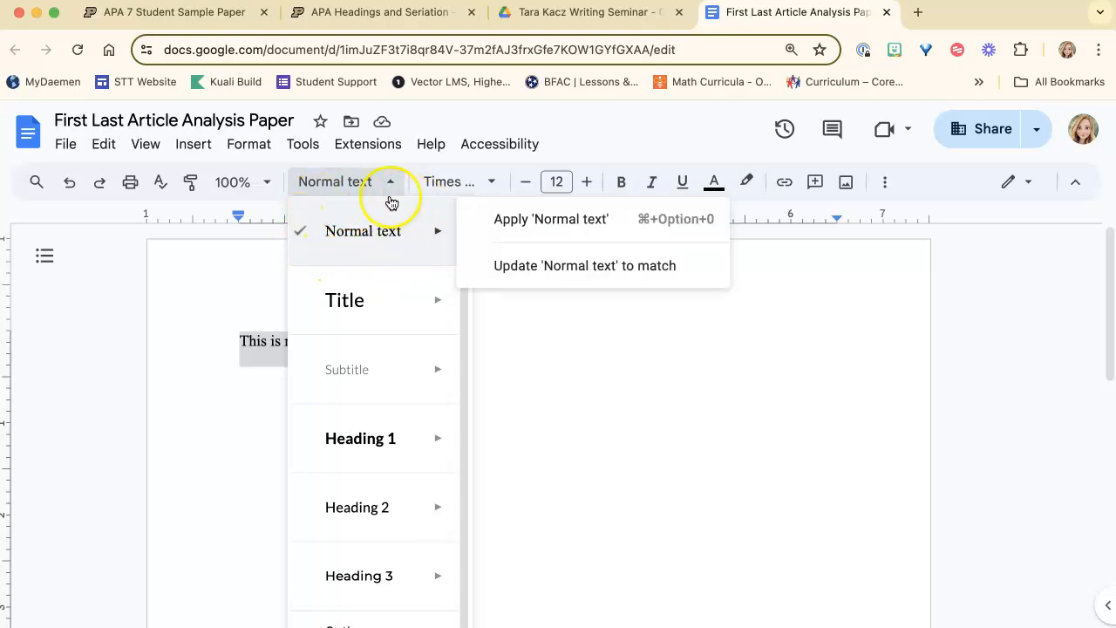
pyautogui.click(397, 355)
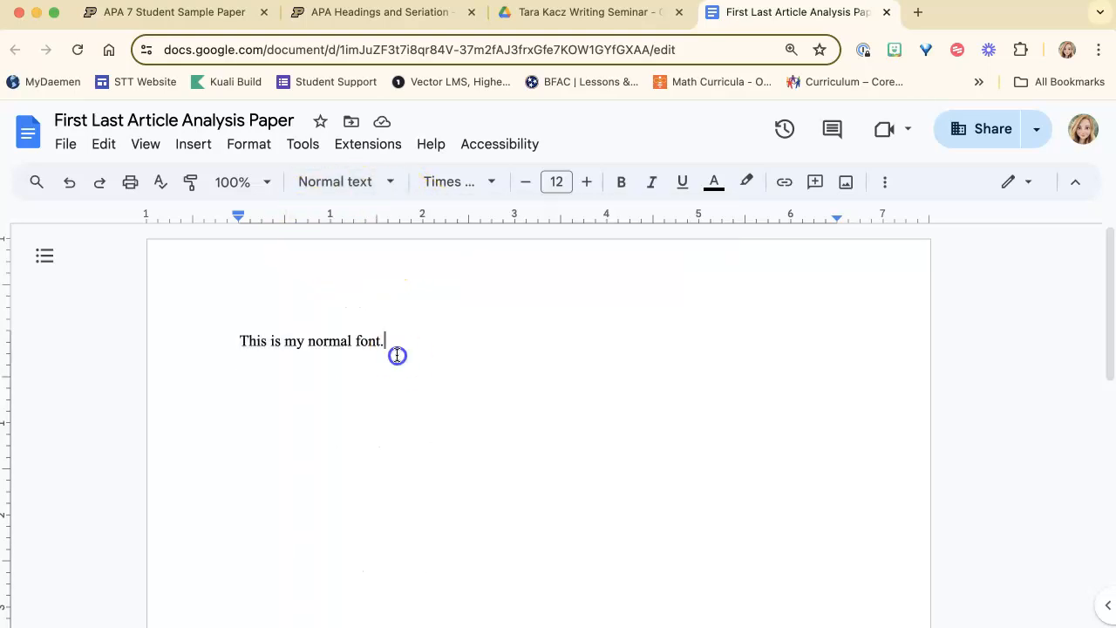
# - Delete the sample sentence and center-align the empty first line
pyautogui.moveTo(397, 354); pyautogui.dragTo(209, 341)
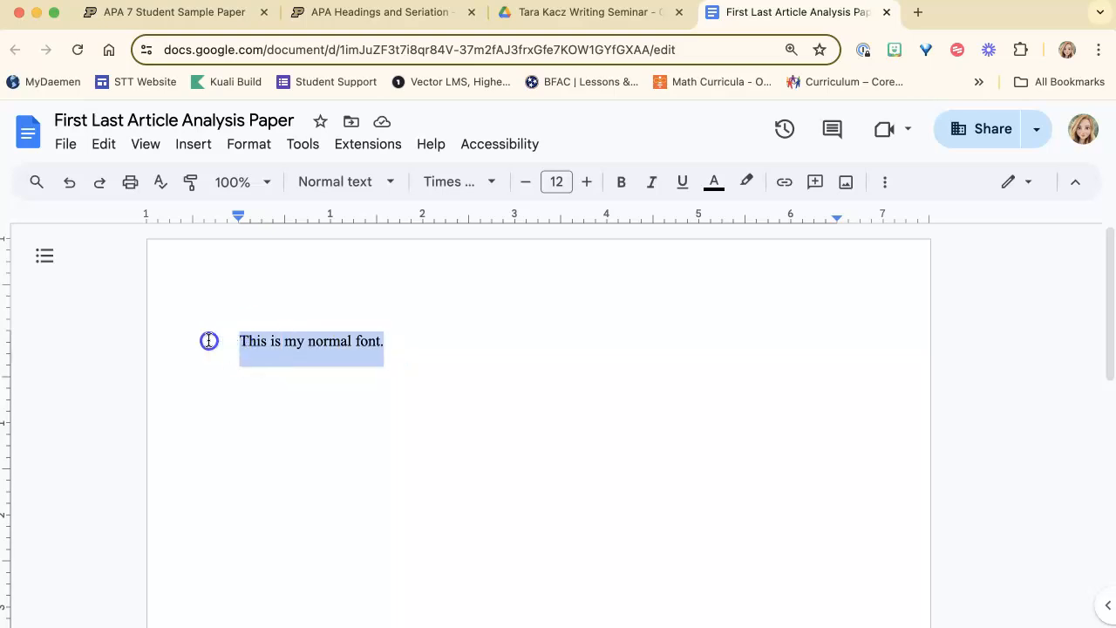
pyautogui.press('BackSpace')
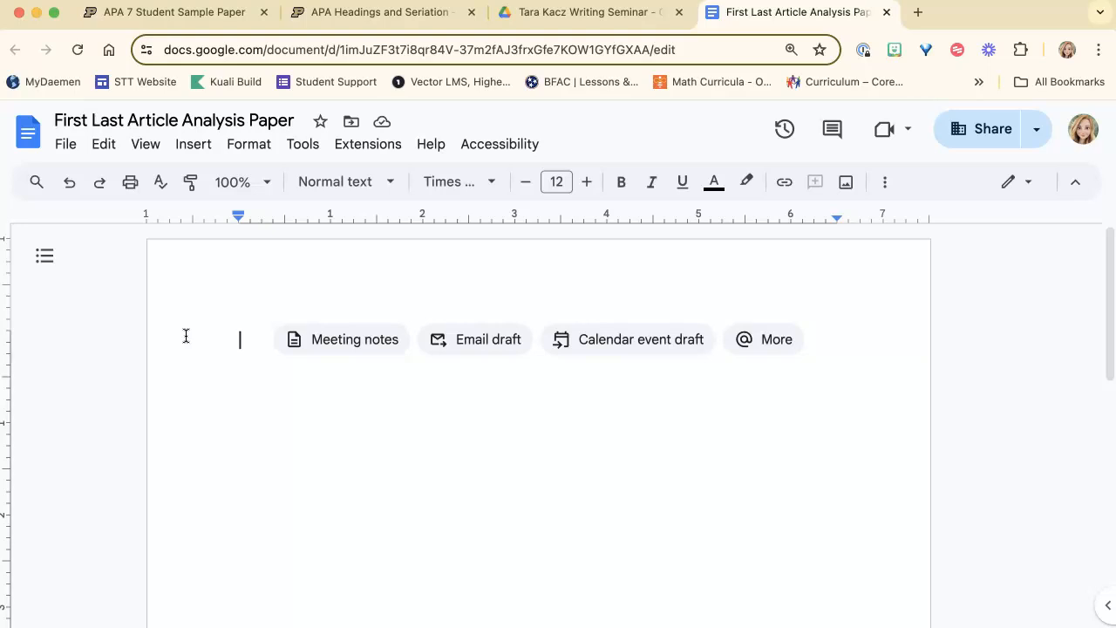
pyautogui.click(885, 182)
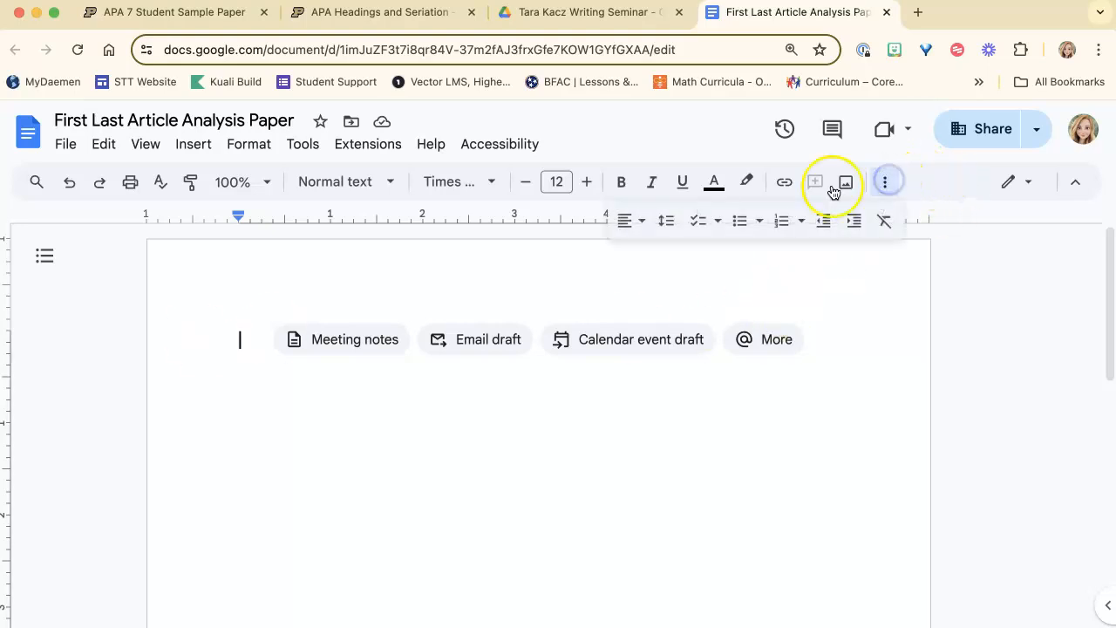
pyautogui.click(640, 229)
pyautogui.click(660, 254)
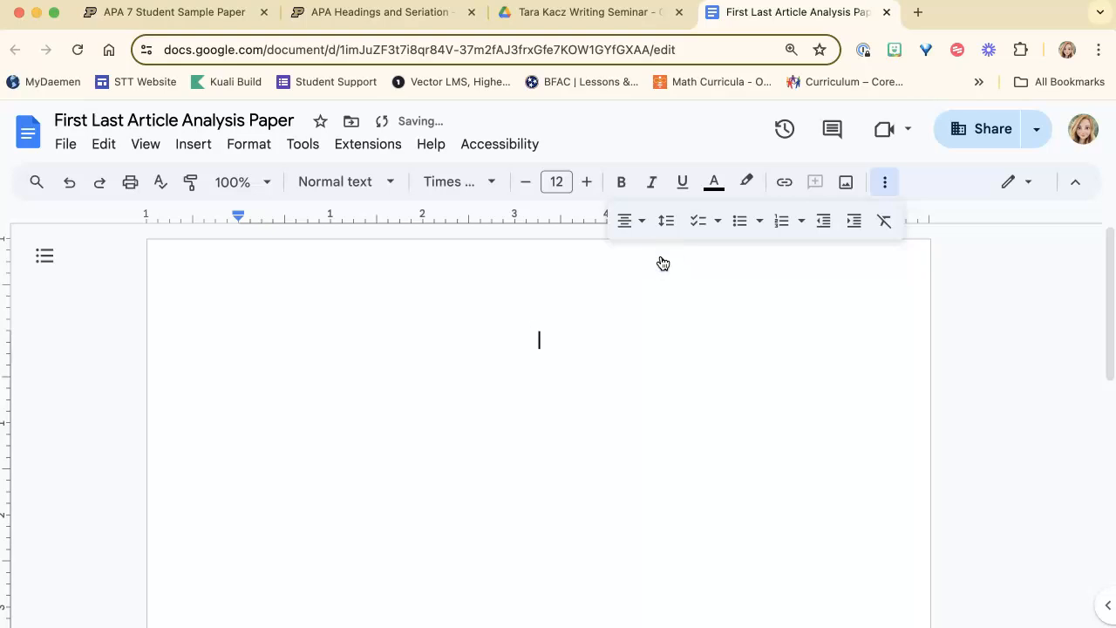
# - Leave four blank lines at the start of the page and write the title "Article Analysis Paper"
pyautogui.press('Return')
pyautogui.press('Return')
pyautogui.press('Return')
pyautogui.press('Return')
pyautogui.click(663, 264)
pyautogui.write('Article Analys')
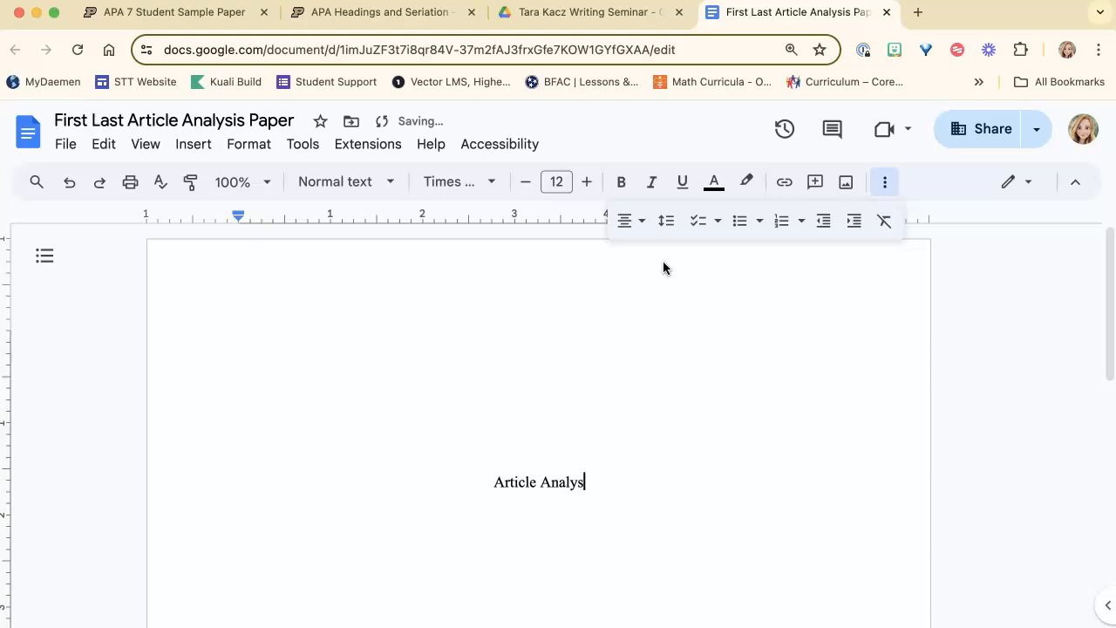
pyautogui.write('is Paper')
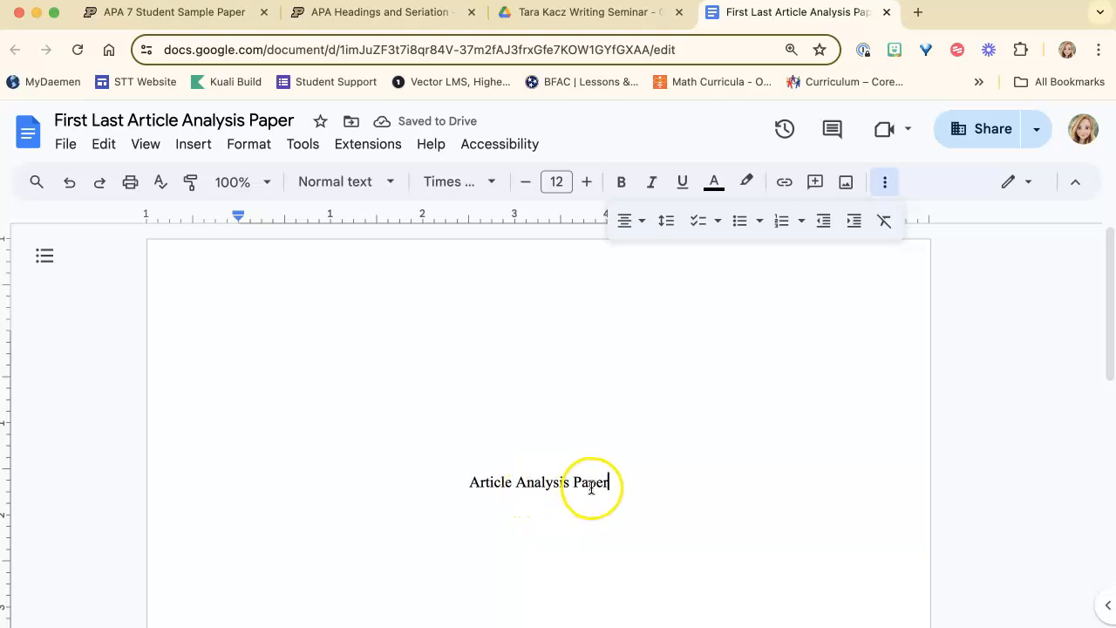
# - Make the title "Article Analysis Paper" bold
pyautogui.moveTo(622, 483); pyautogui.dragTo(446, 485)
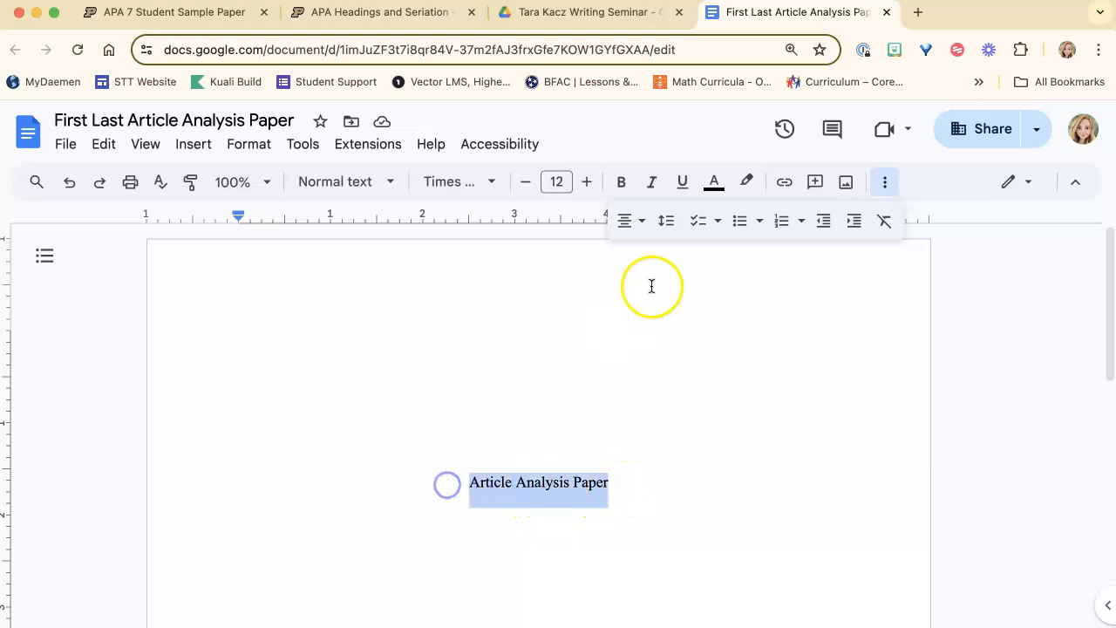
pyautogui.click(624, 183)
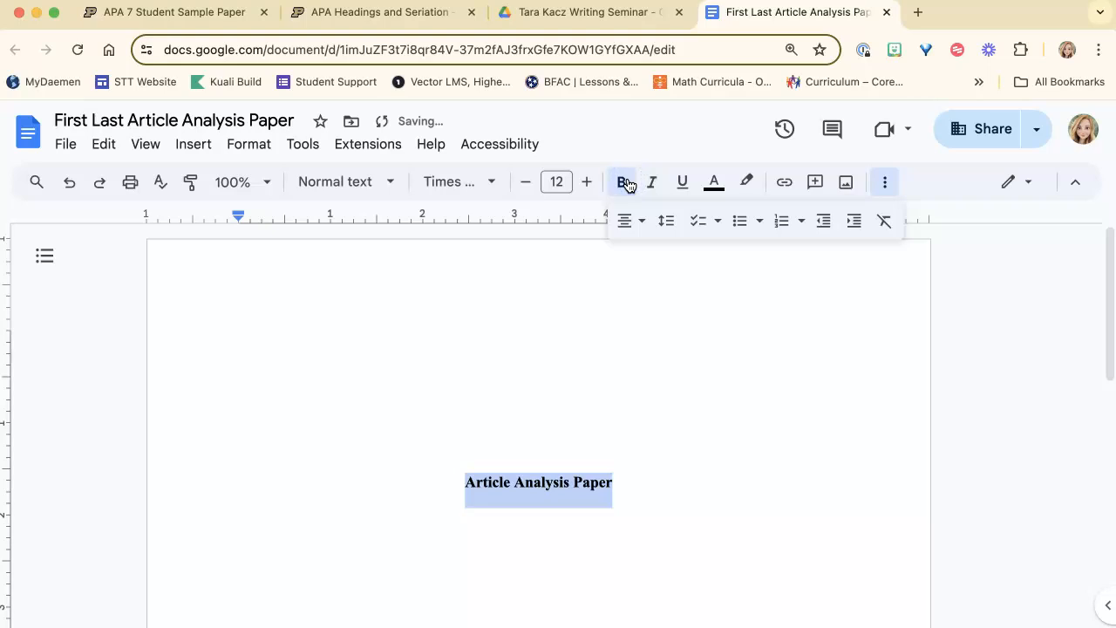
pyautogui.click(615, 487)
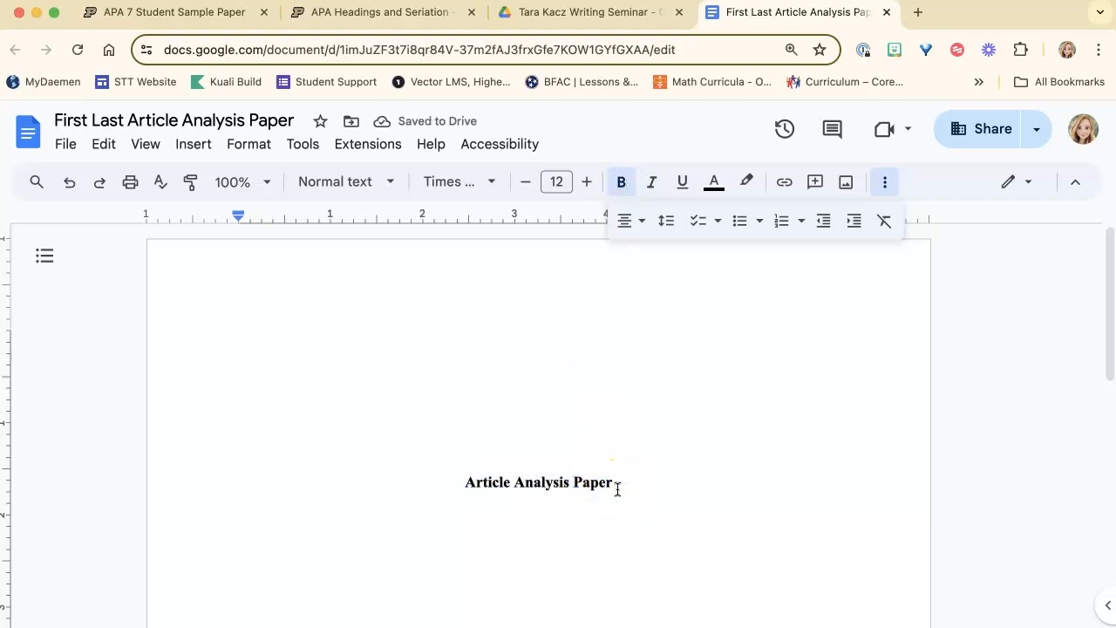
# - Add two new lines below the title and turn off bold for the text that follows
pyautogui.press('Return')
pyautogui.press('Return')
pyautogui.scroll(-2, 558, 570)
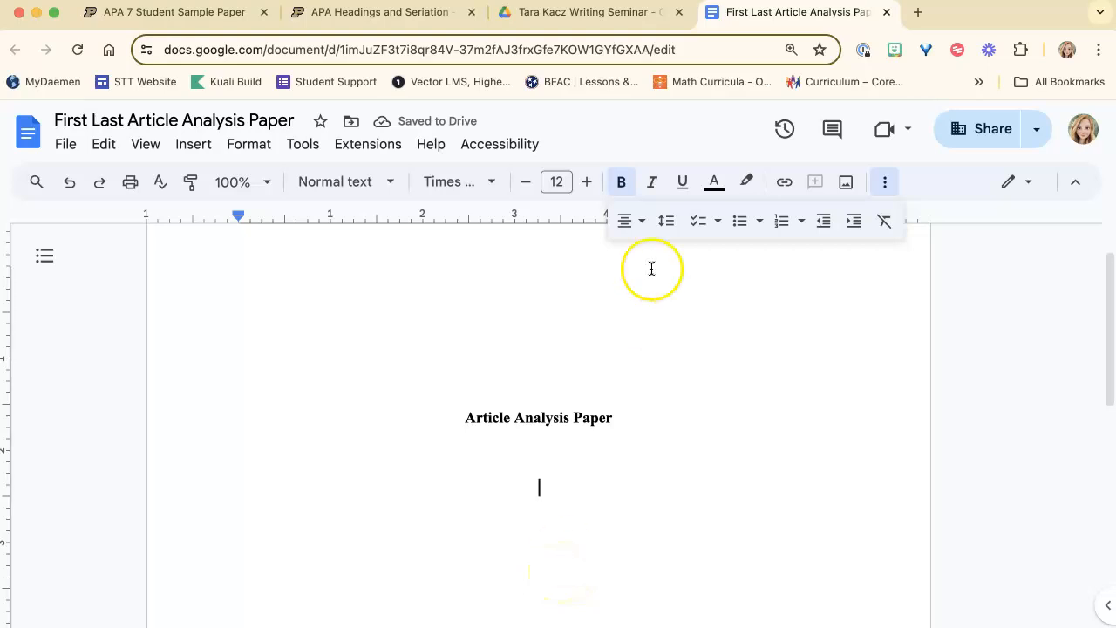
pyautogui.click(626, 181)
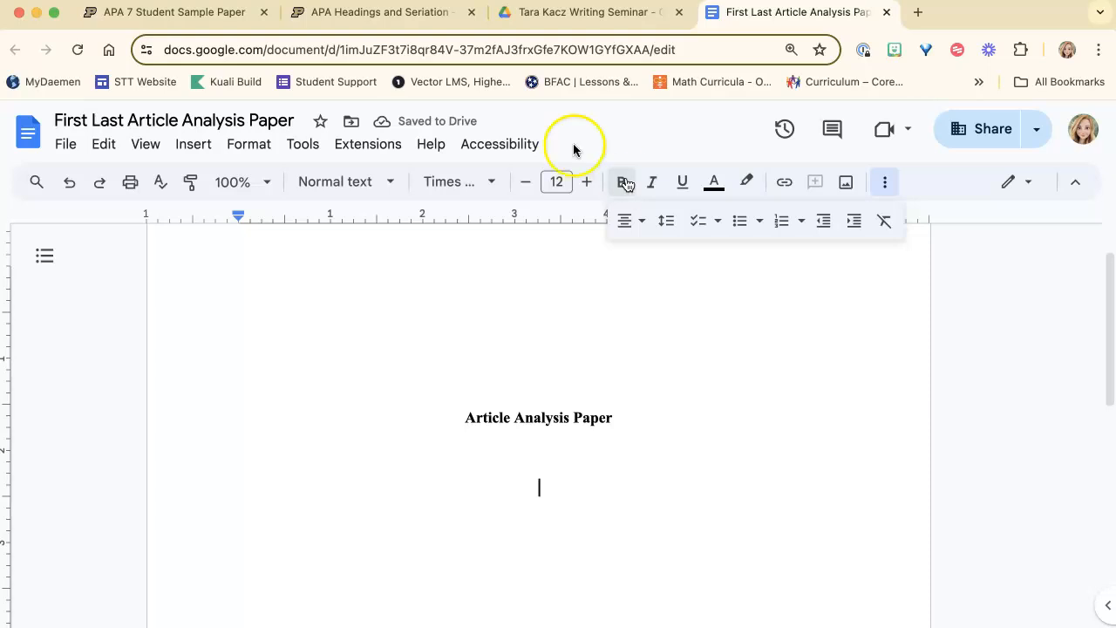
# - Check the title page of the APA 7 Student Sample Paper and compare it with the paper's own title page
pyautogui.click(181, 14)
pyautogui.scroll(-3, 598, 428)
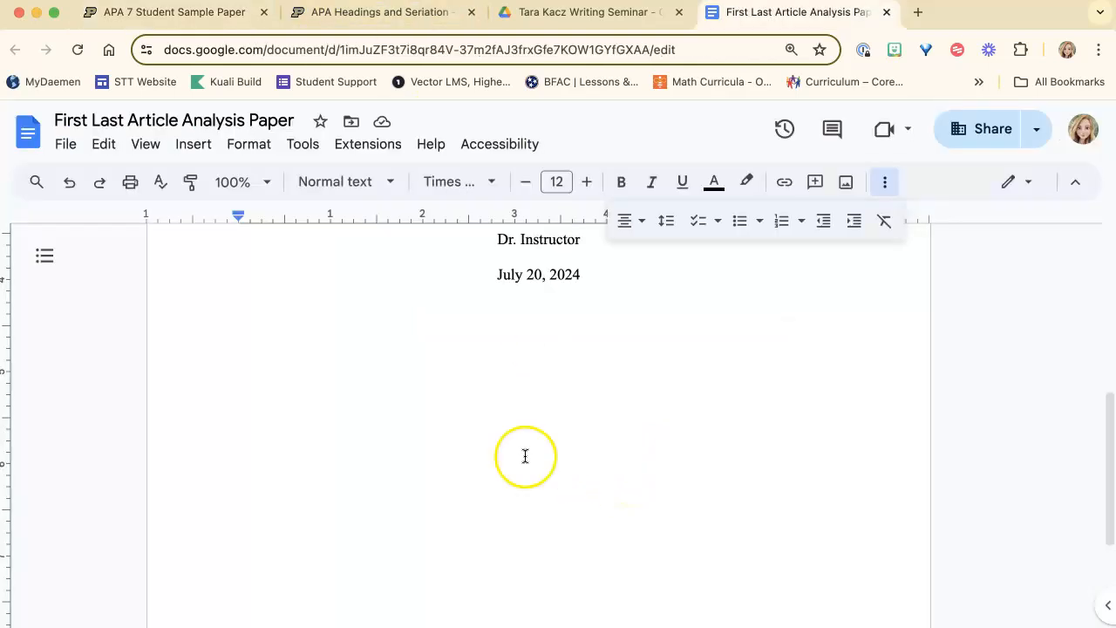
pyautogui.scroll(-1, 526, 456)
pyautogui.scroll(5, 526, 456)
pyautogui.scroll(2, 524, 456)
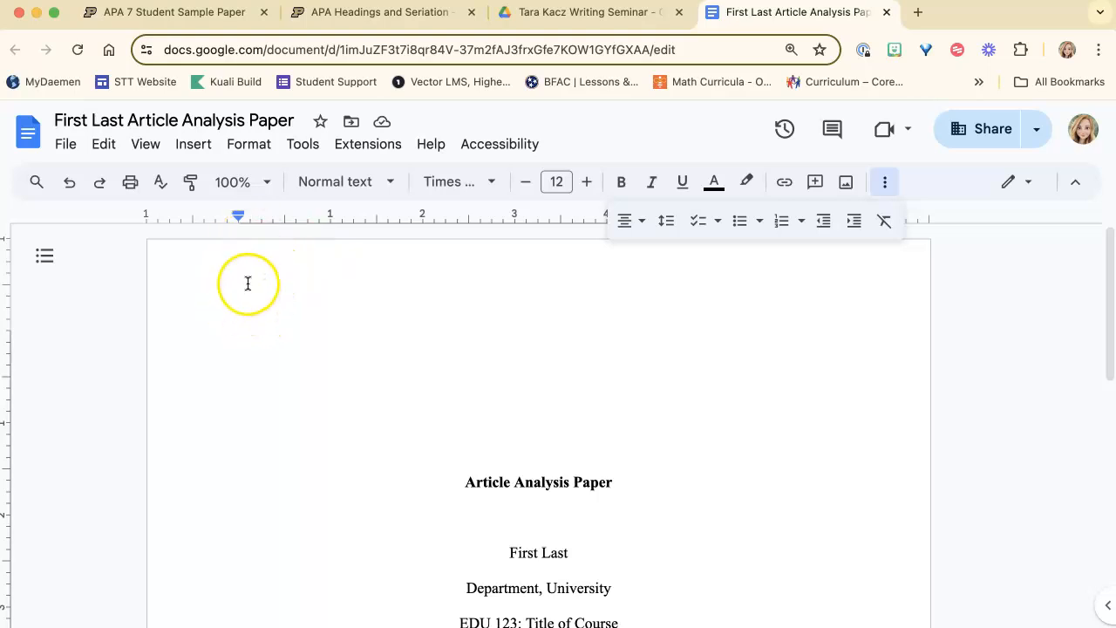
# - Right-align the page header and insert page numbers at the top of every page, starting with the first page
pyautogui.doubleClick(276, 277)
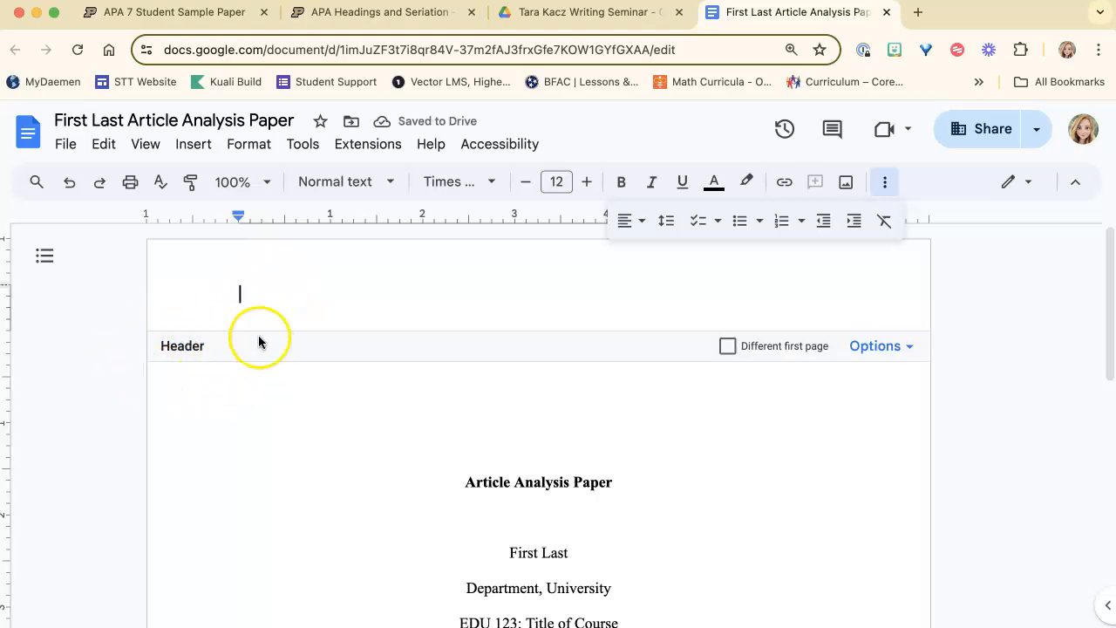
pyautogui.click(623, 232)
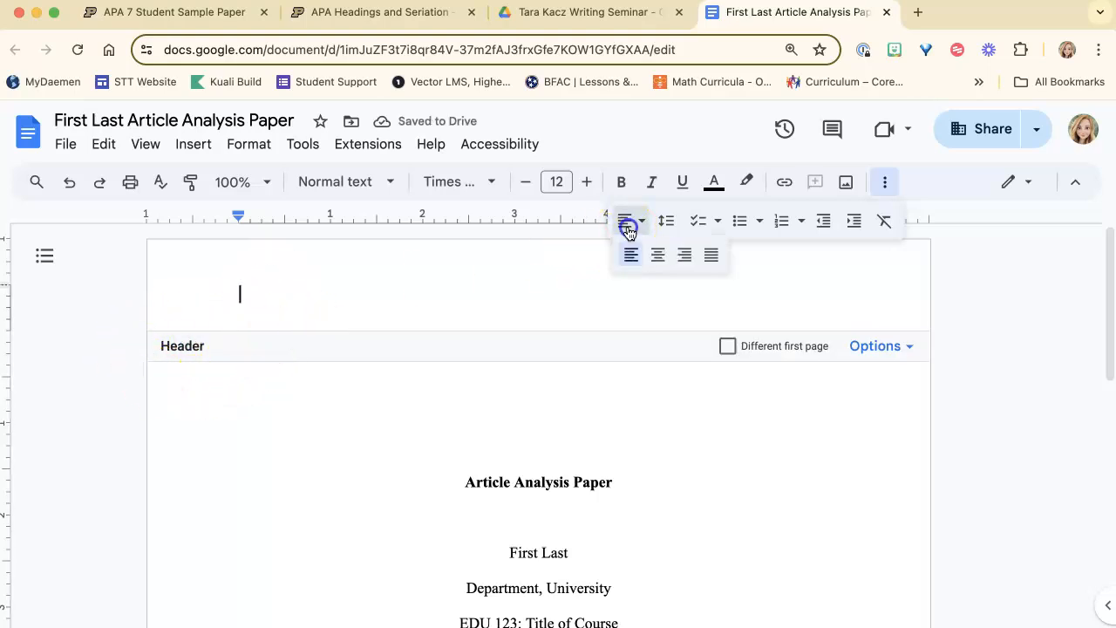
pyautogui.click(681, 255)
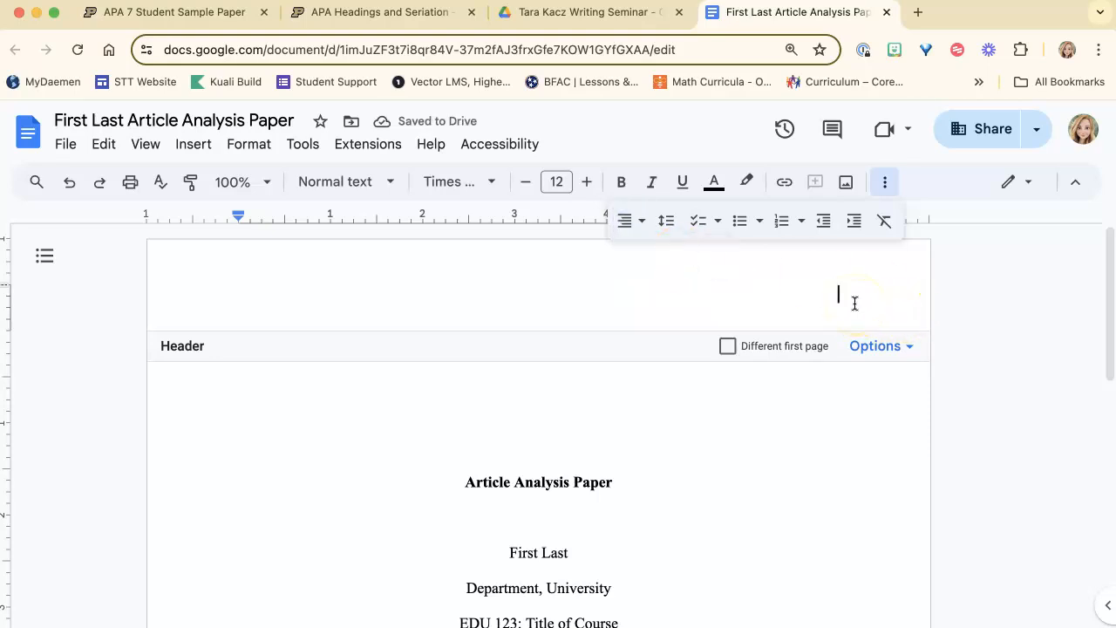
pyautogui.click(199, 144)
pyautogui.scroll(-3, 306, 401)
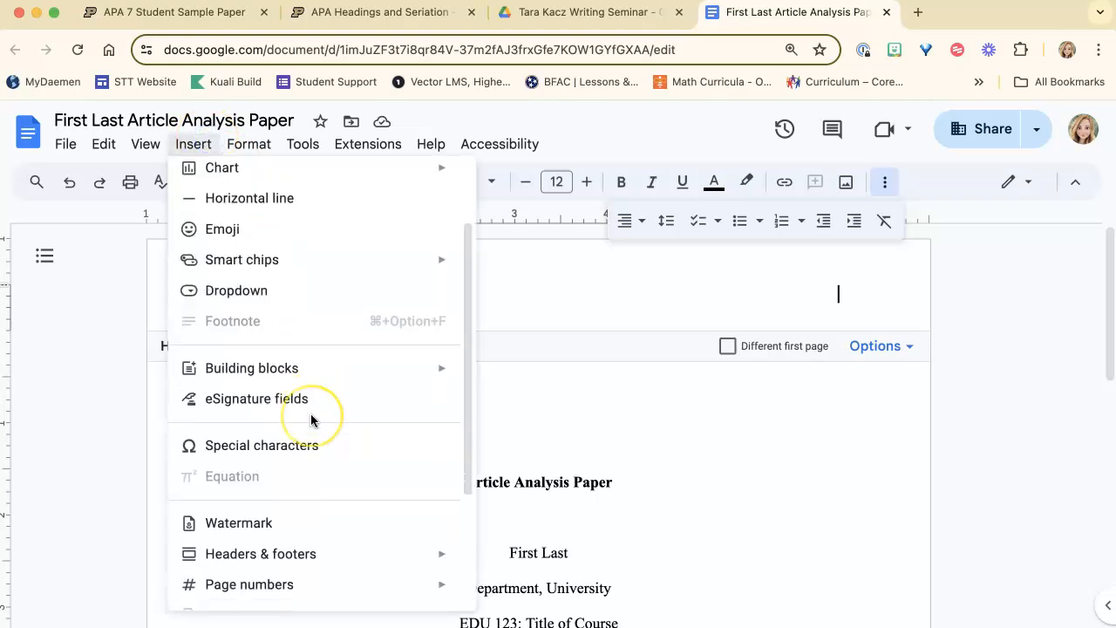
pyautogui.scroll(-2, 311, 420)
pyautogui.moveTo(304, 407)
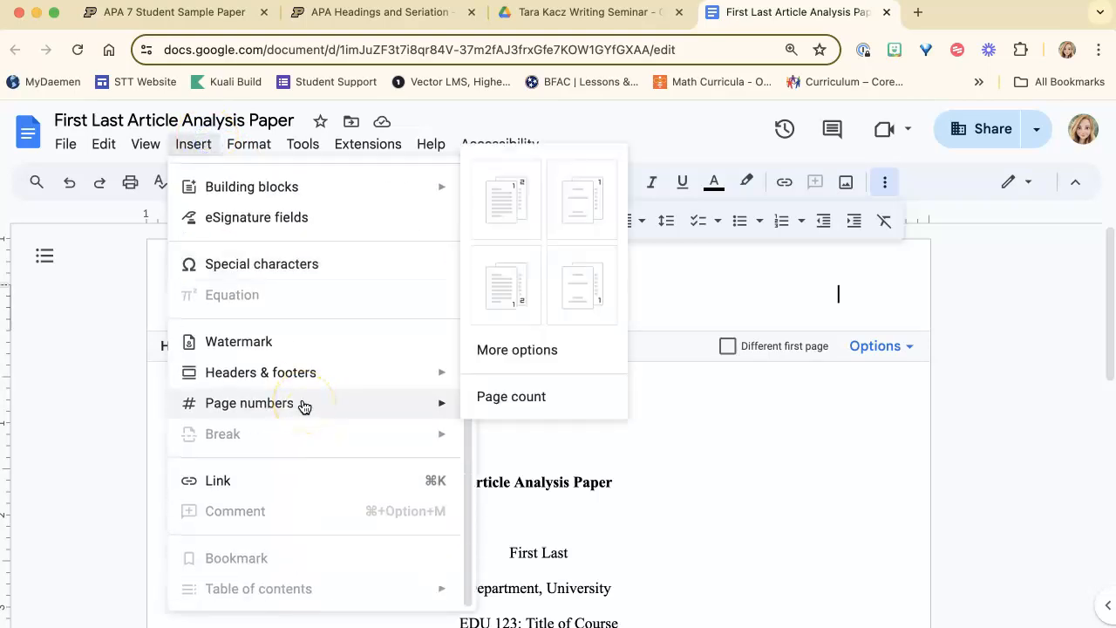
pyautogui.click(518, 191)
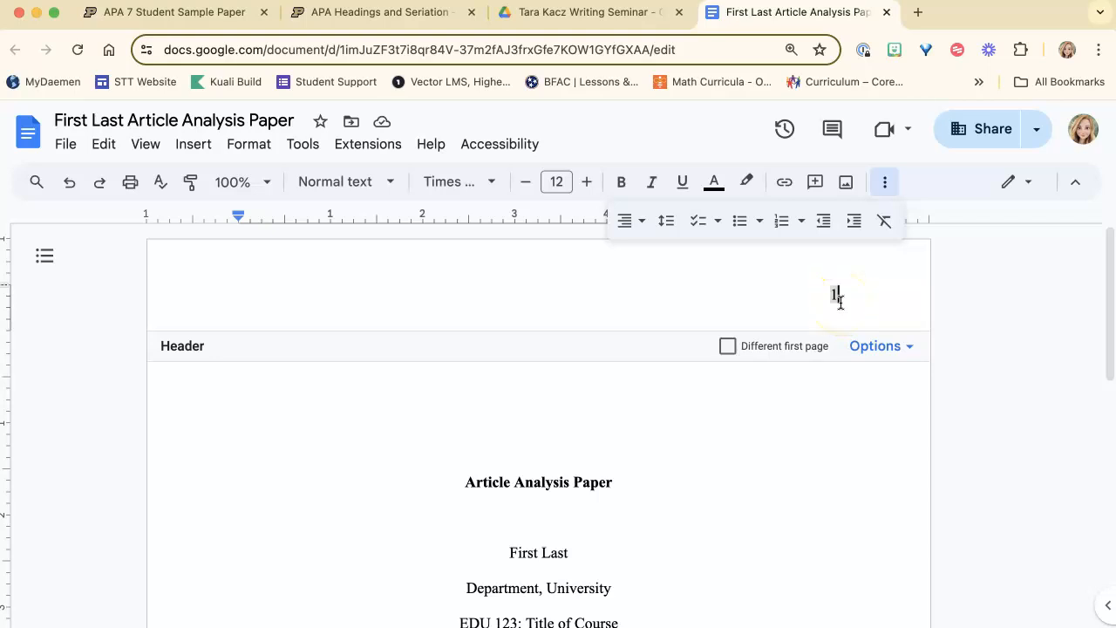
# - Update the Normal text style to match the formatting of the page number in the header
pyautogui.click(346, 180)
pyautogui.moveTo(309, 231)
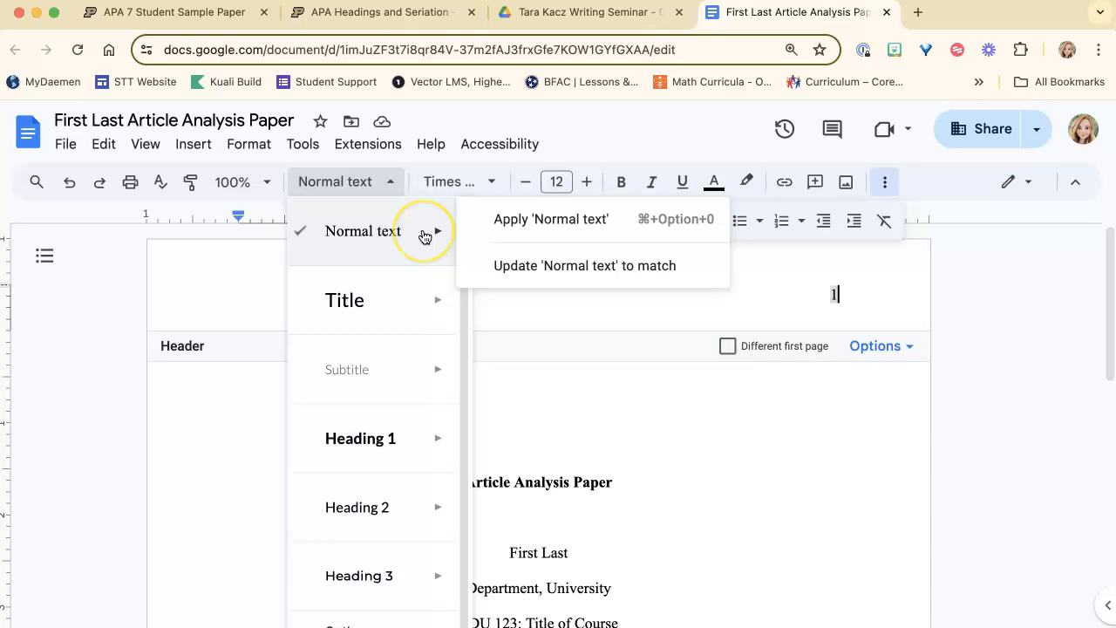
pyautogui.click(471, 269)
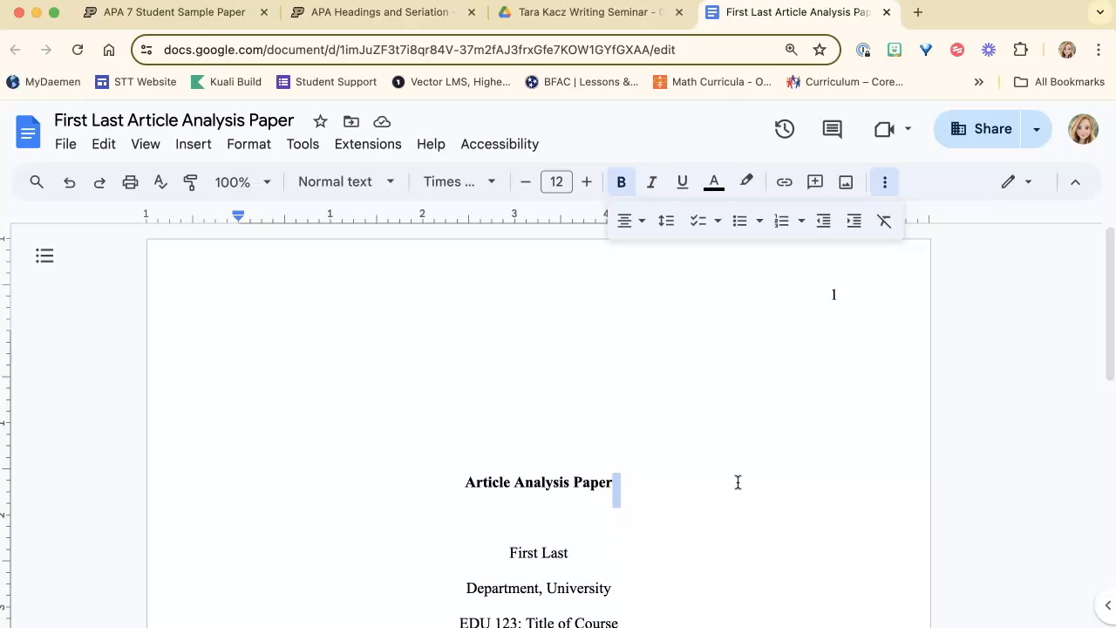
# - Review the finished title page and examine how the APA 7 Student Sample Paper continues after its title page
pyautogui.scroll(-2, 737, 482)
pyautogui.click(642, 575)
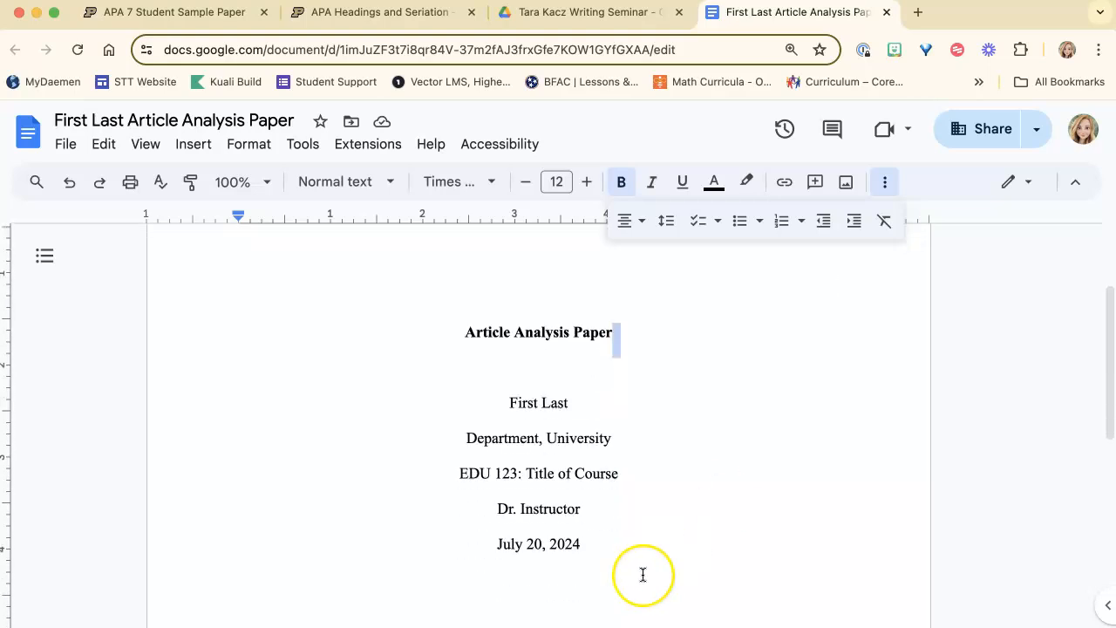
pyautogui.scroll(-3, 643, 575)
pyautogui.scroll(2, 642, 575)
pyautogui.scroll(1, 642, 575)
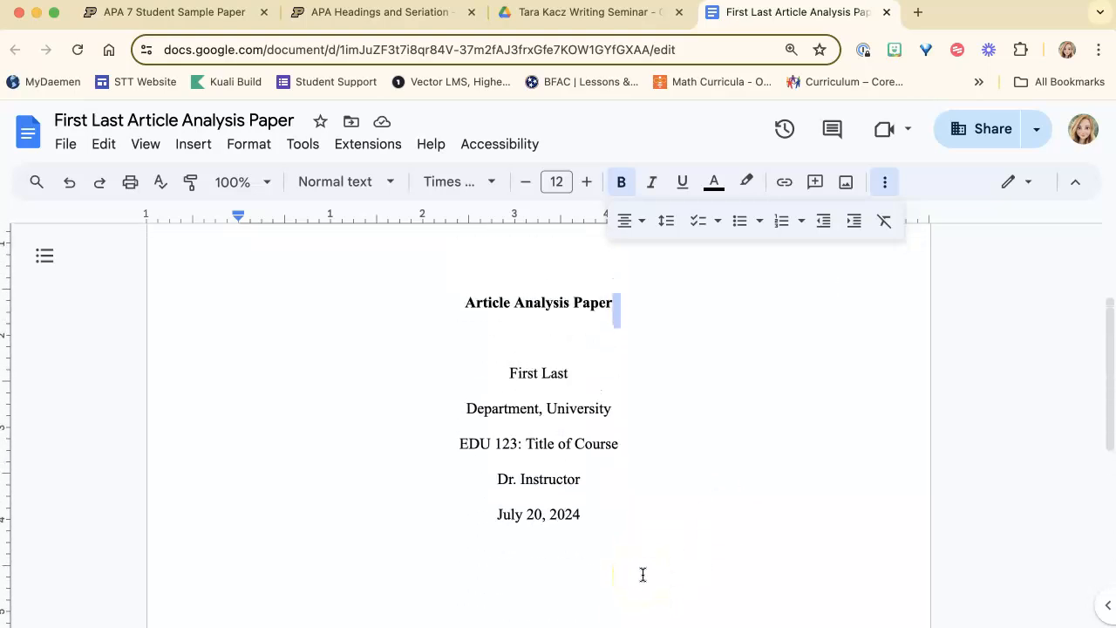
pyautogui.click(170, 19)
pyautogui.click(547, 445)
pyautogui.scroll(-4, 547, 445)
pyautogui.scroll(3, 546, 445)
pyautogui.click(784, 12)
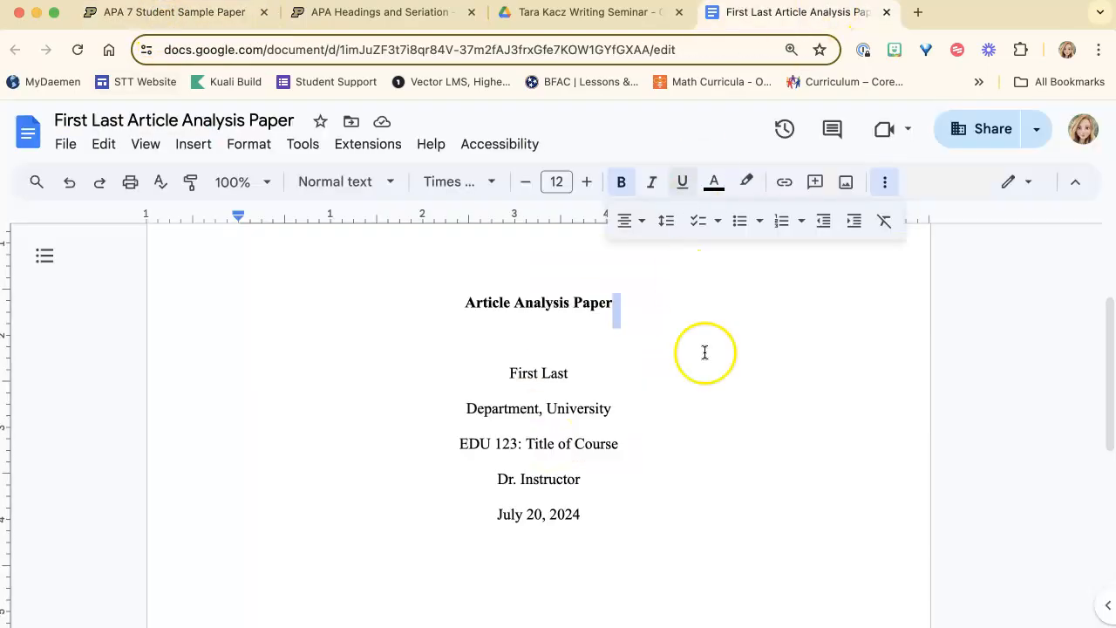
pyautogui.click(596, 511)
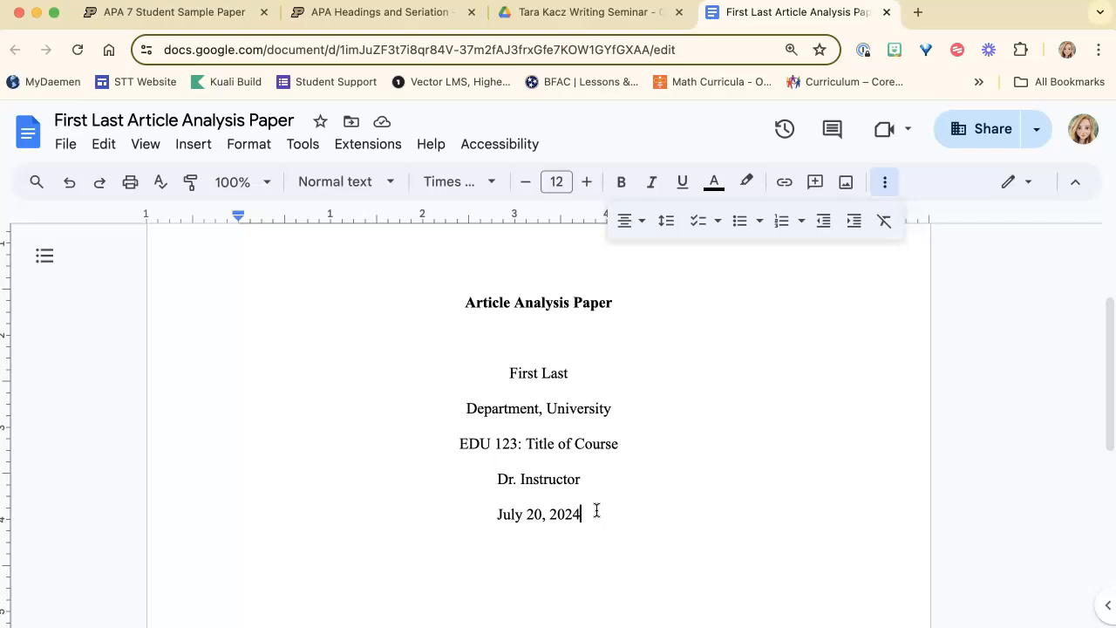
pyautogui.press('Return')
pyautogui.press('Return')
pyautogui.press('Return')
pyautogui.press('Return')
pyautogui.press('Return')
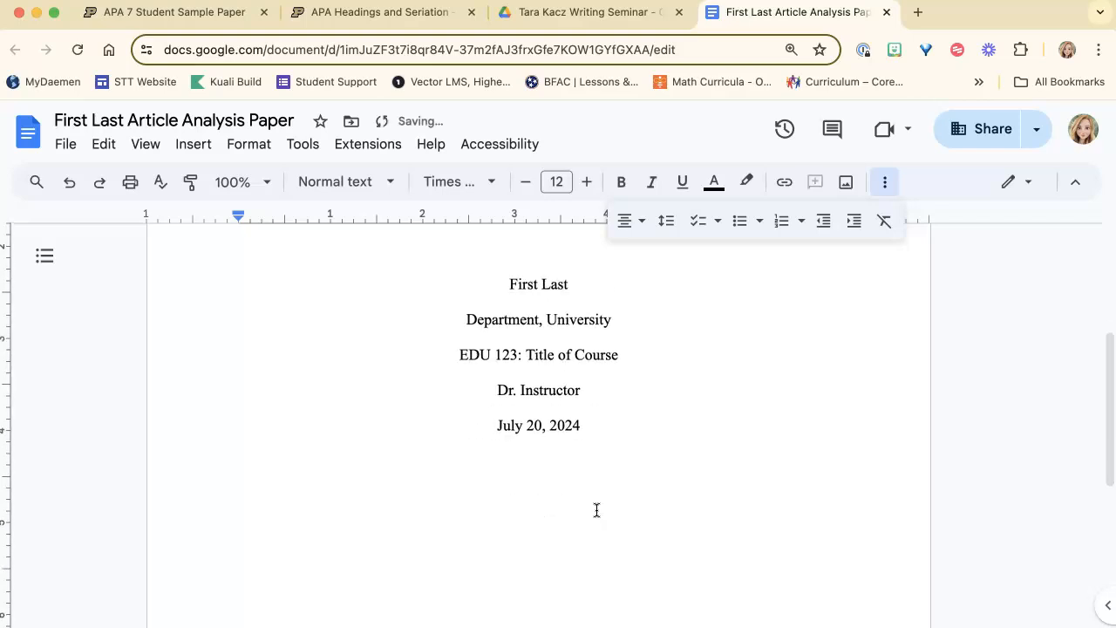
pyautogui.press('BackSpace')
pyautogui.press('BackSpace')
pyautogui.press('BackSpace')
pyautogui.press('BackSpace')
pyautogui.press('BackSpace')
# - Insert a page break after the date "July 20, 2024" on the title page and check the new page
pyautogui.click(592, 425)
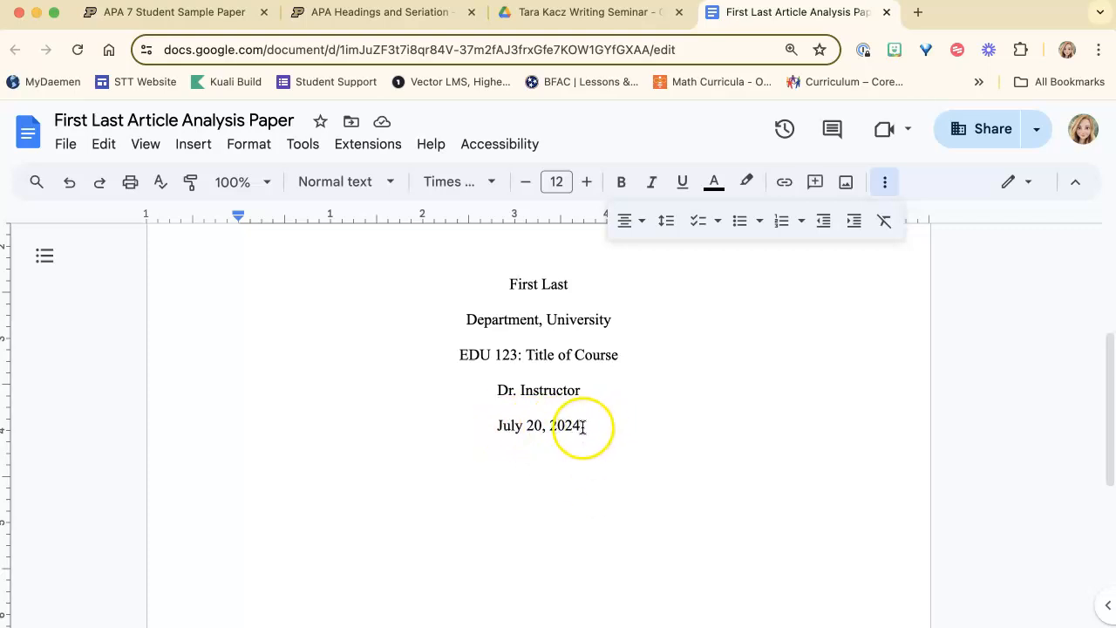
pyautogui.click(589, 430)
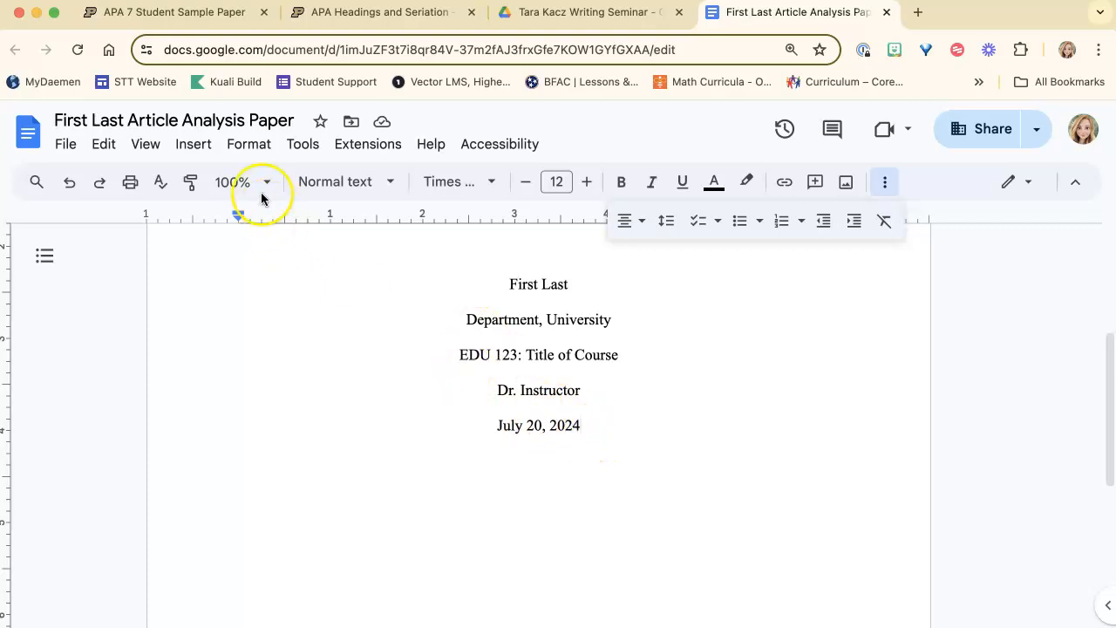
pyautogui.click(582, 426)
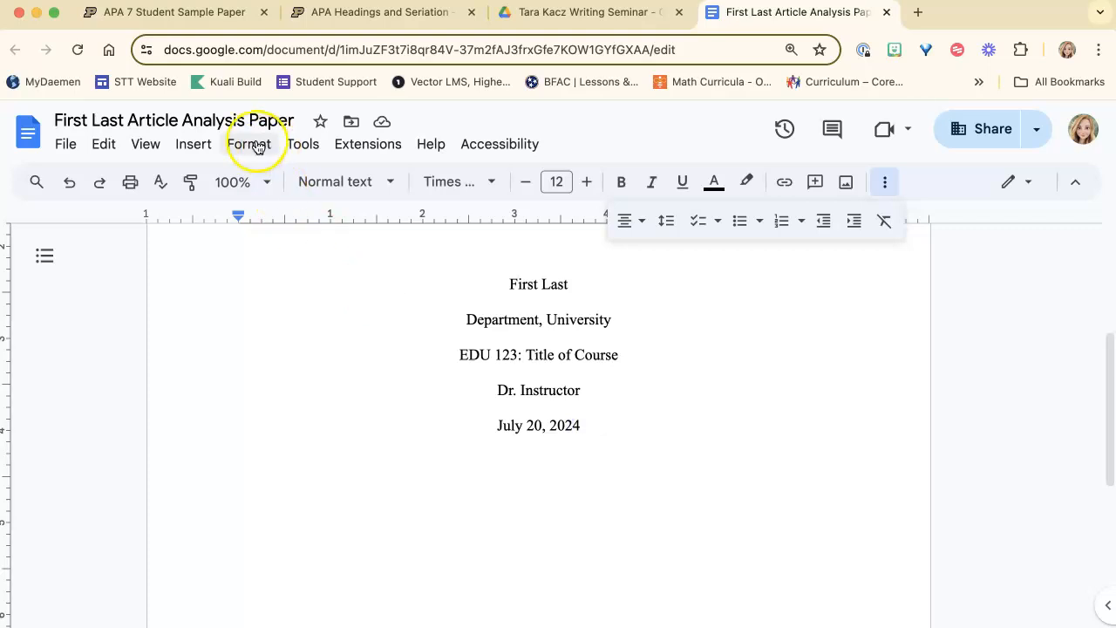
pyautogui.click(192, 144)
pyautogui.moveTo(199, 433)
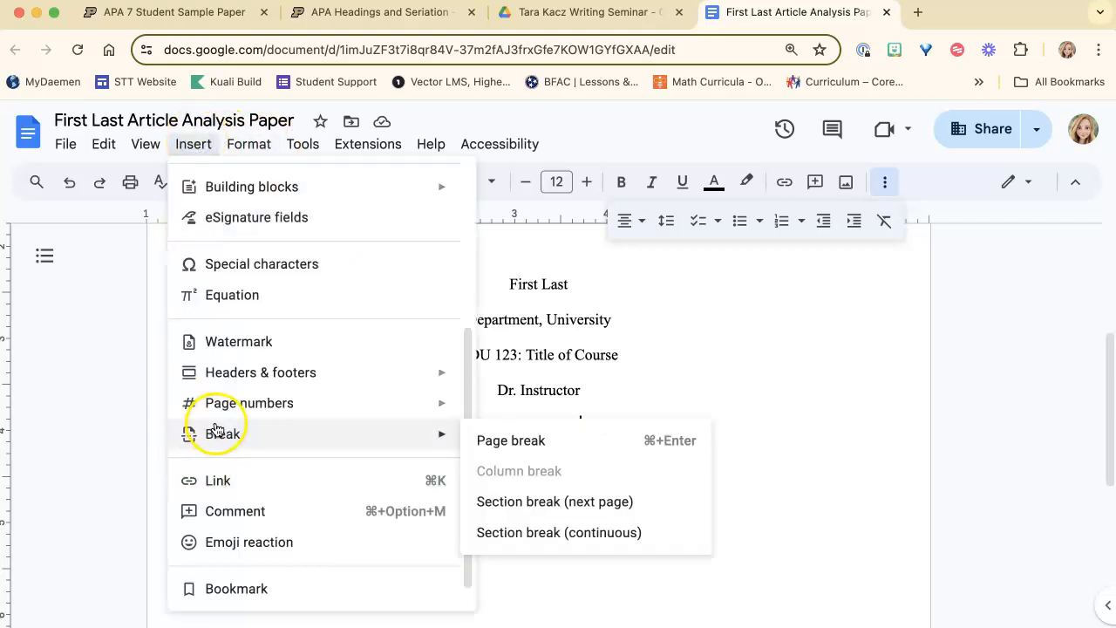
pyautogui.click(521, 453)
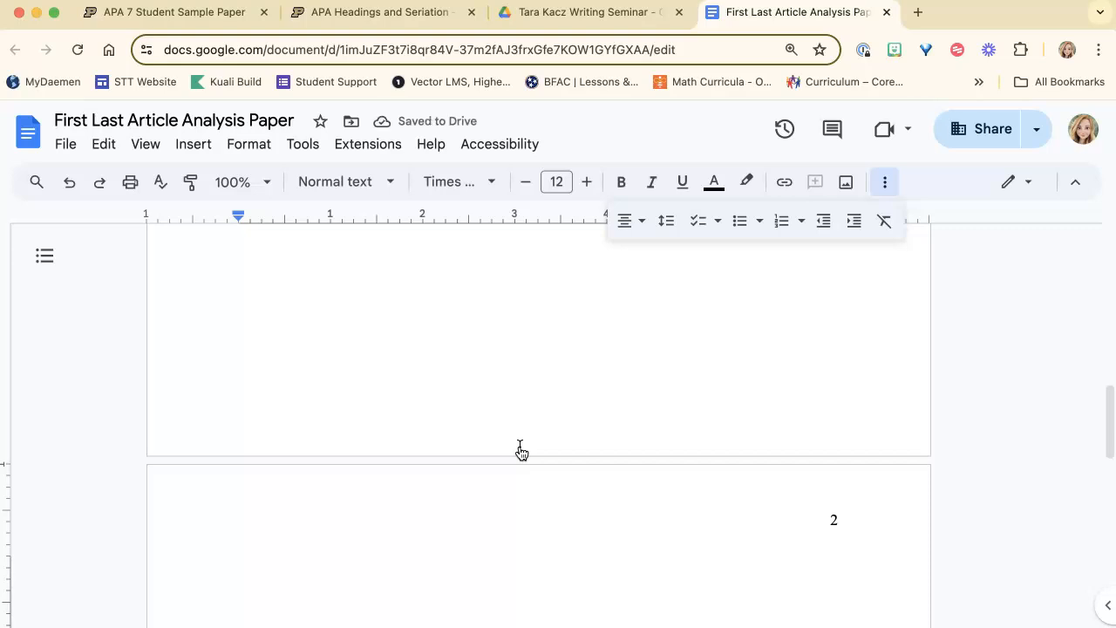
pyautogui.scroll(6, 521, 452)
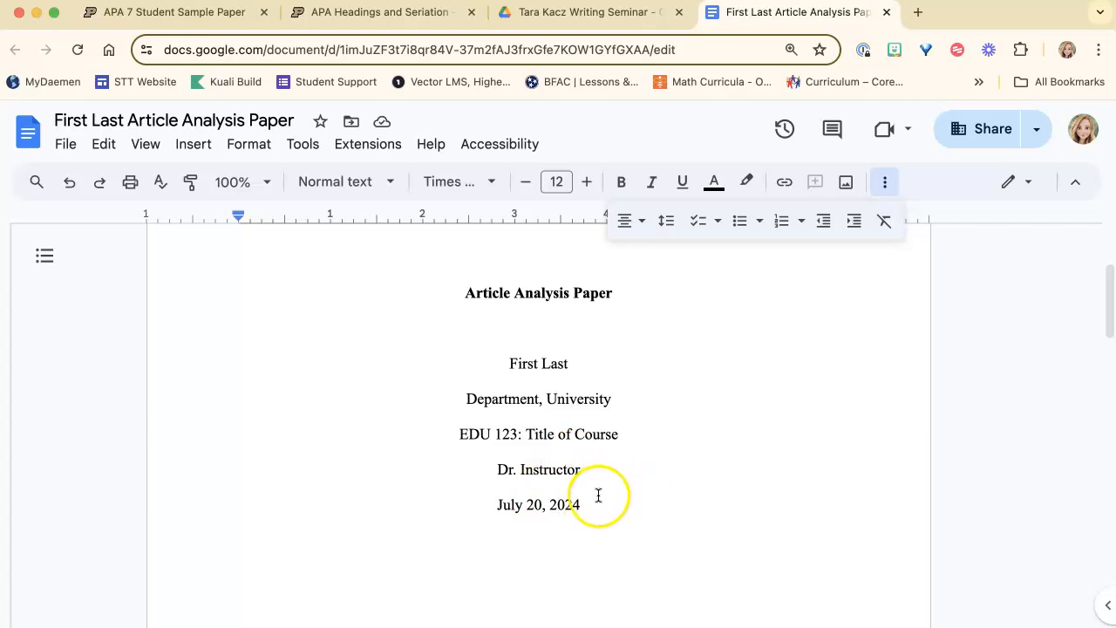
pyautogui.scroll(-6, 598, 496)
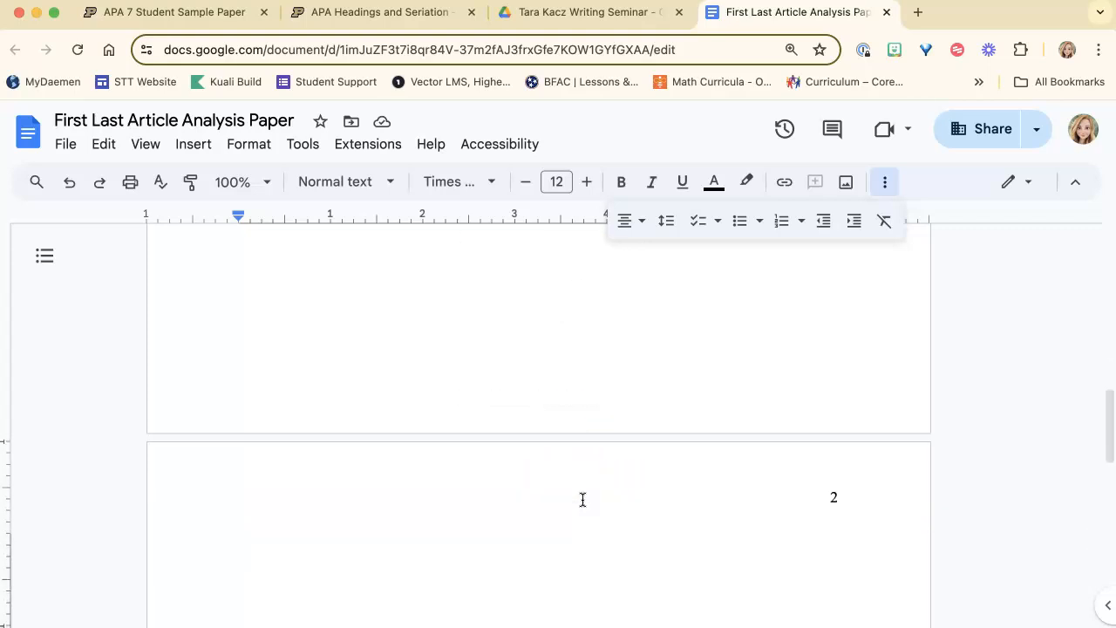
# - Enter the centered paper title "Article Analysis Paper" at the start of page 2 and make it bold
pyautogui.scroll(-1, 582, 498)
pyautogui.click(546, 489)
pyautogui.scroll(-1, 546, 491)
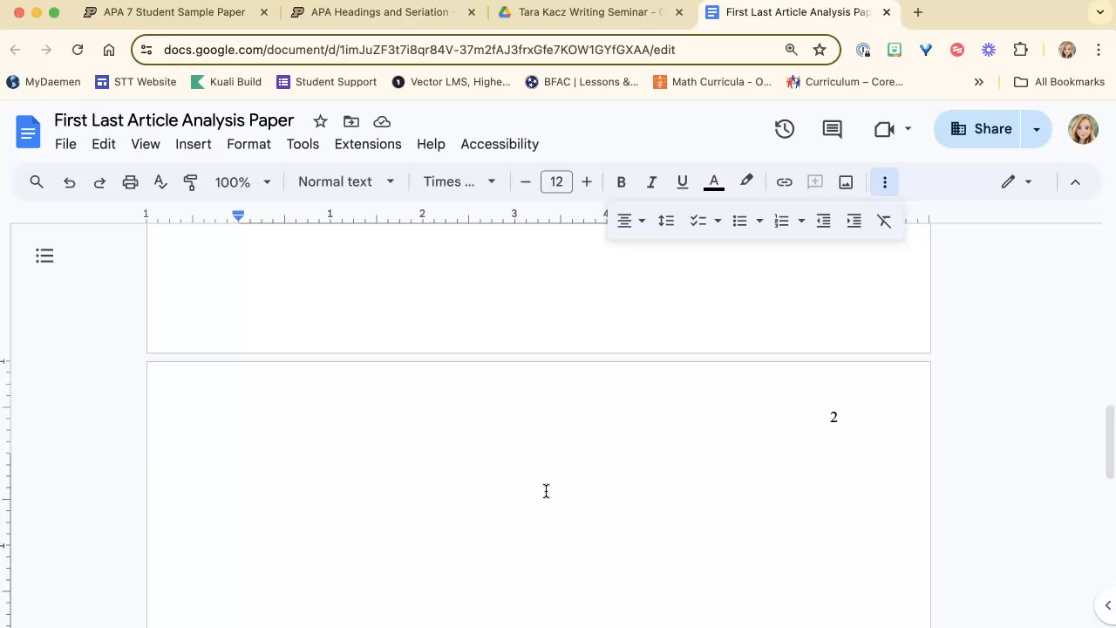
pyautogui.write('Article Ana')
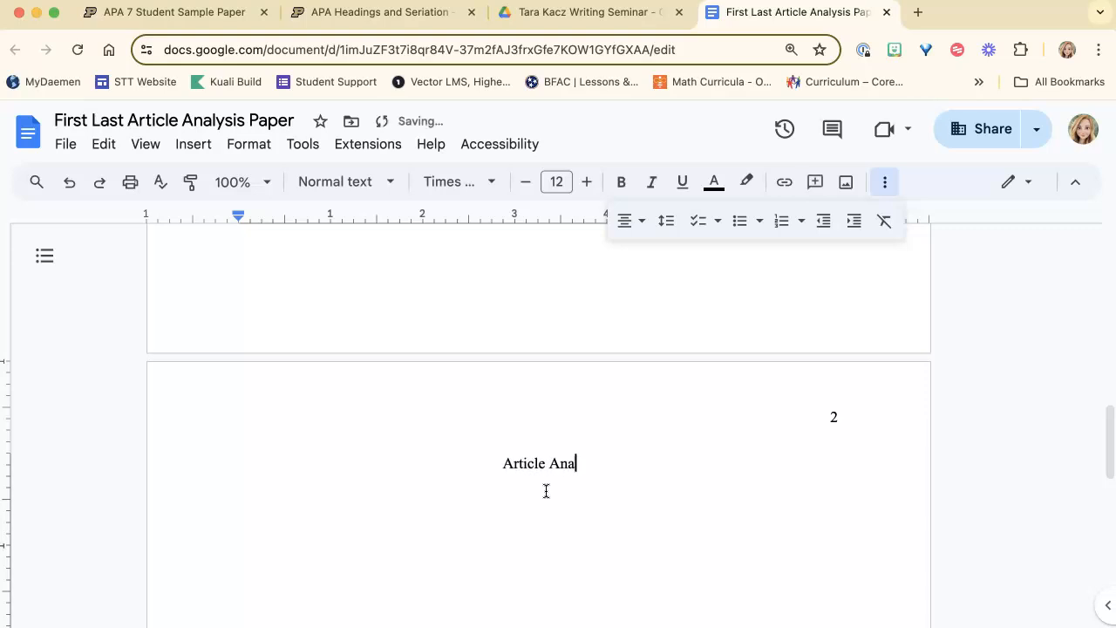
pyautogui.write('lysis Paper')
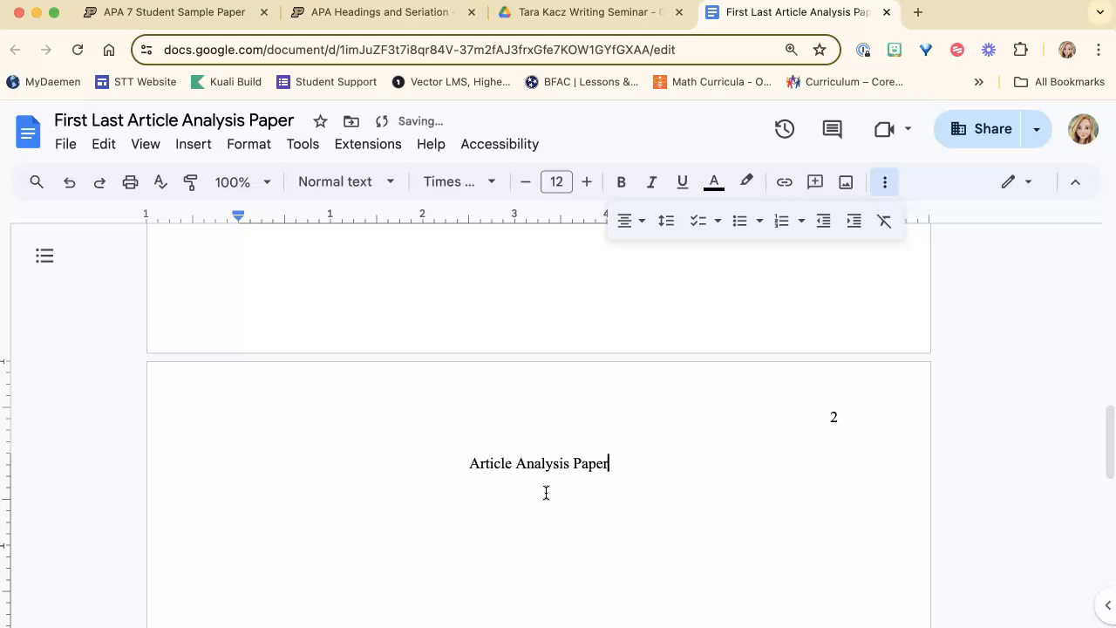
pyautogui.moveTo(626, 462); pyautogui.dragTo(299, 461)
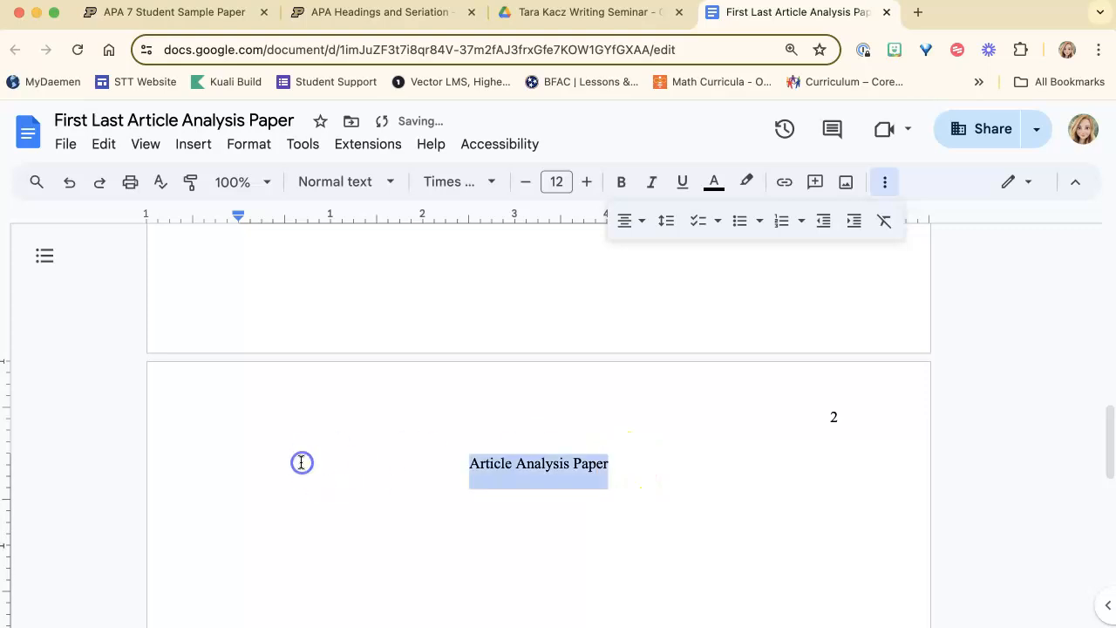
pyautogui.click(616, 183)
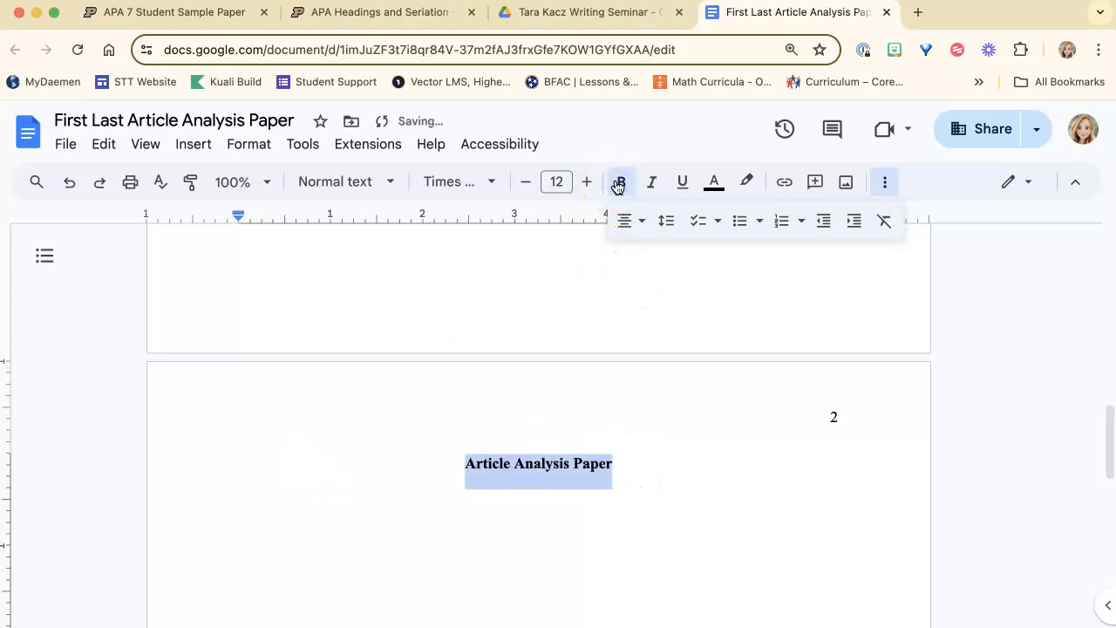
# - Start a new line below the page 2 title with bold turned off and left alignment
pyautogui.click(620, 464)
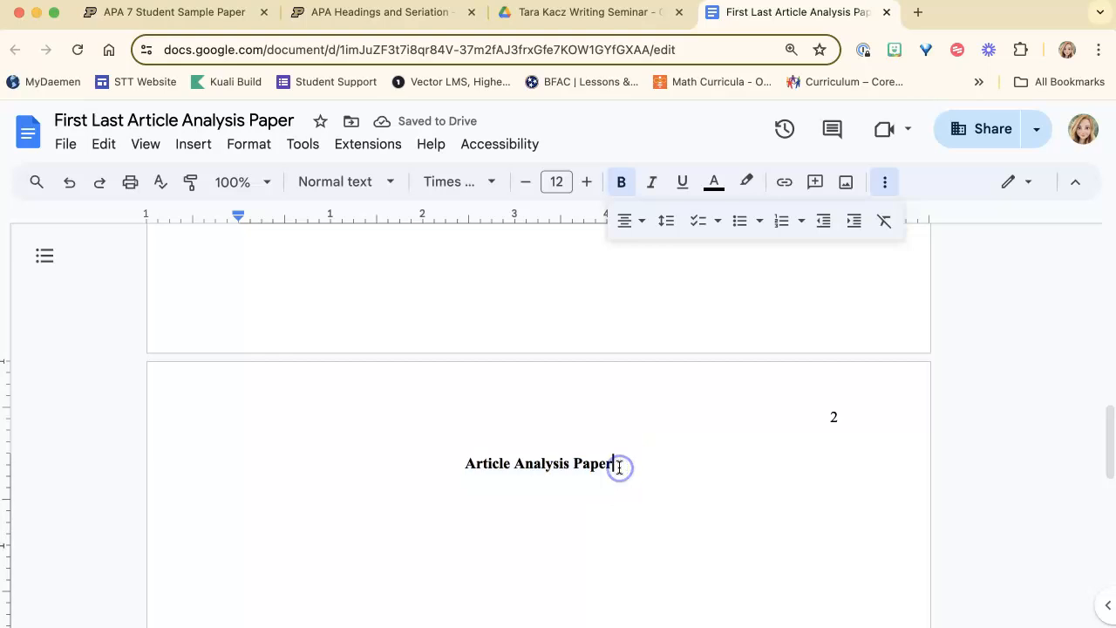
pyautogui.press('Return')
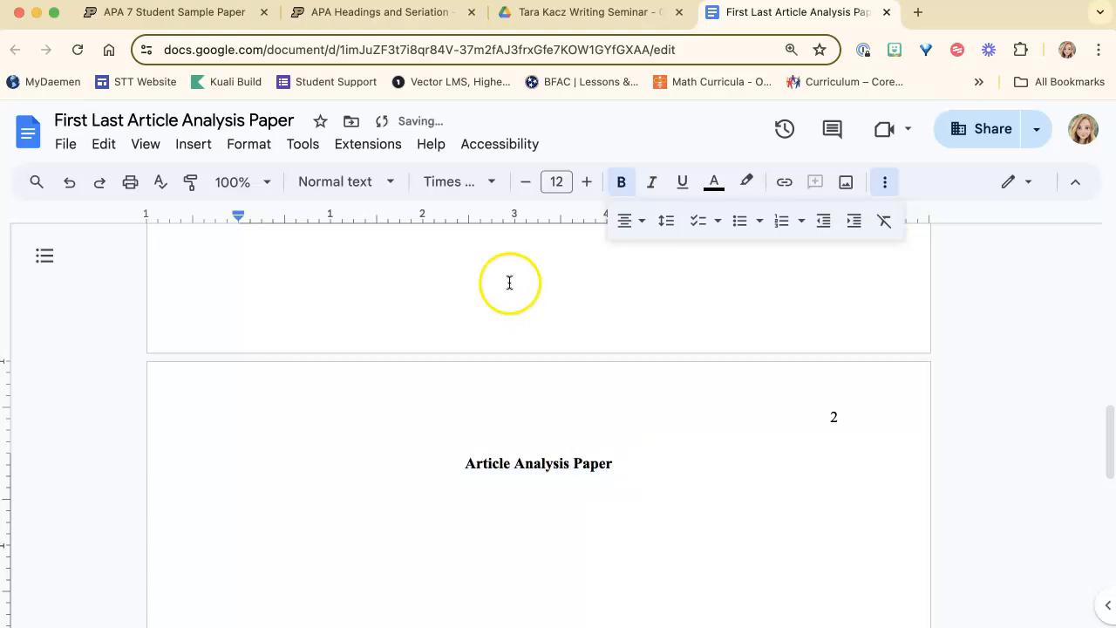
pyautogui.click(358, 181)
pyautogui.moveTo(351, 232)
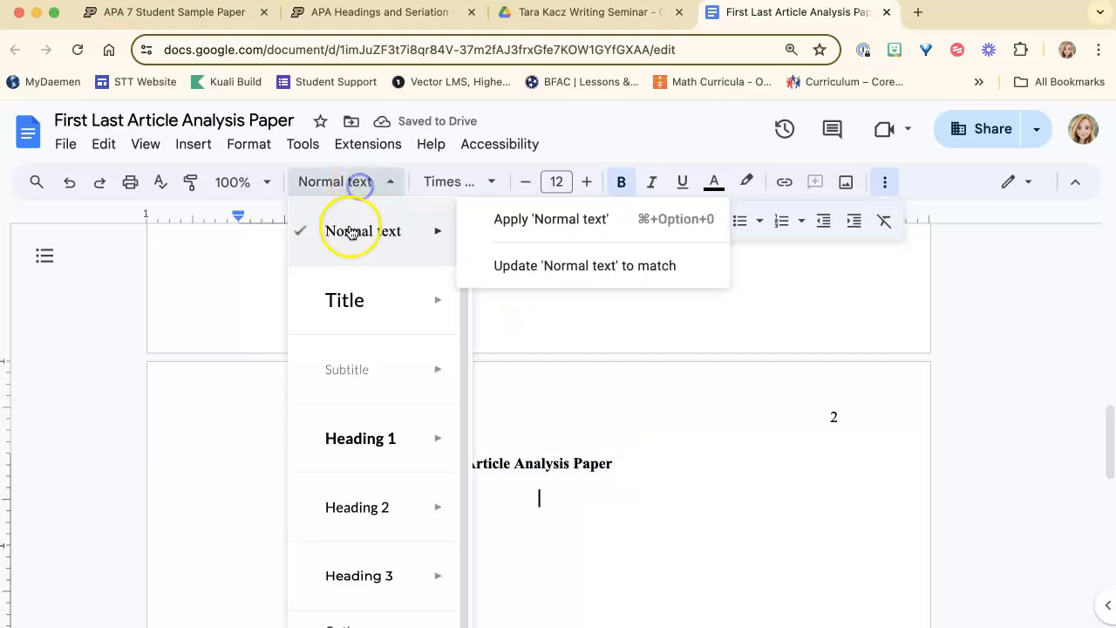
pyautogui.click(620, 182)
pyautogui.click(624, 220)
pyautogui.click(628, 251)
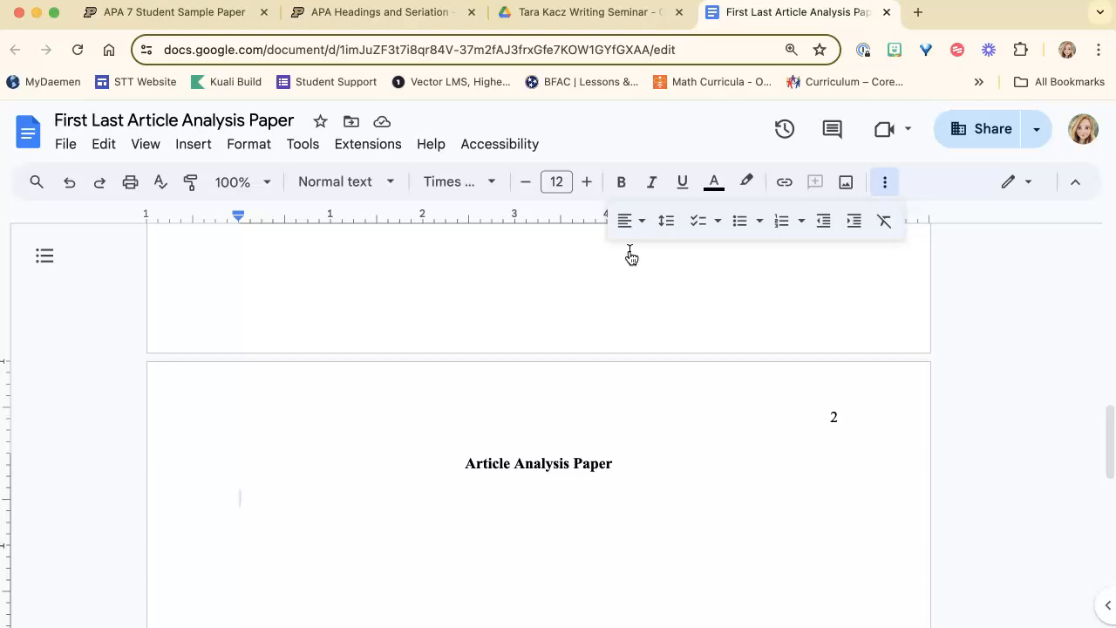
# - Write the indented sentence "Here is where I would start my paragraph." and add the line "Analysis" below it
pyautogui.click(240, 492)
pyautogui.press('Tab')
pyautogui.click(376, 492)
pyautogui.write('Her')
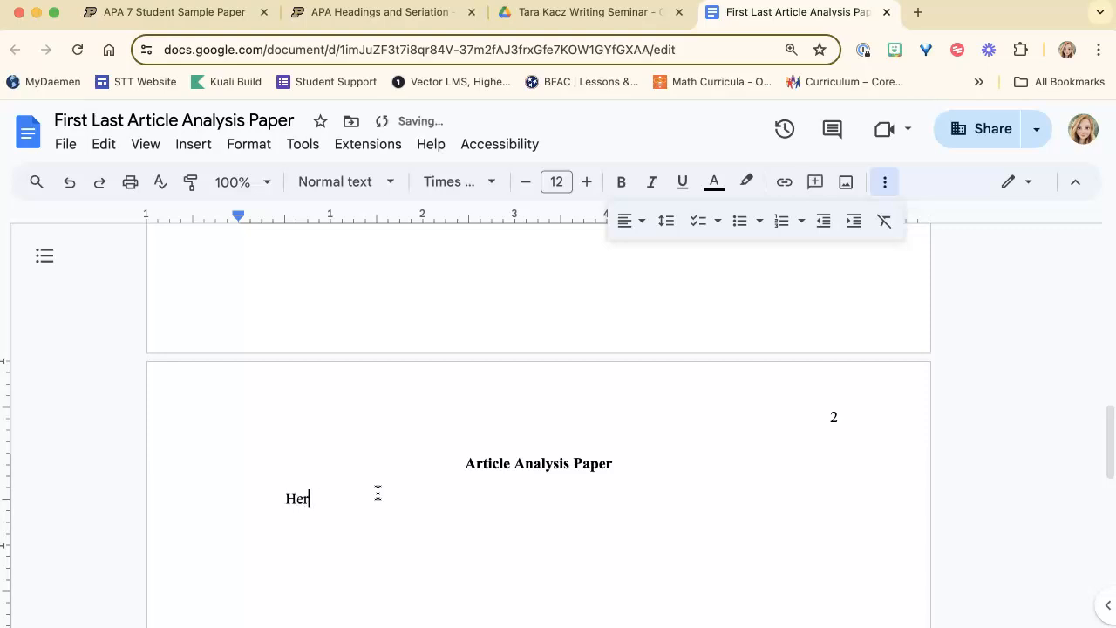
pyautogui.write('e is where I would start my paragraph.')
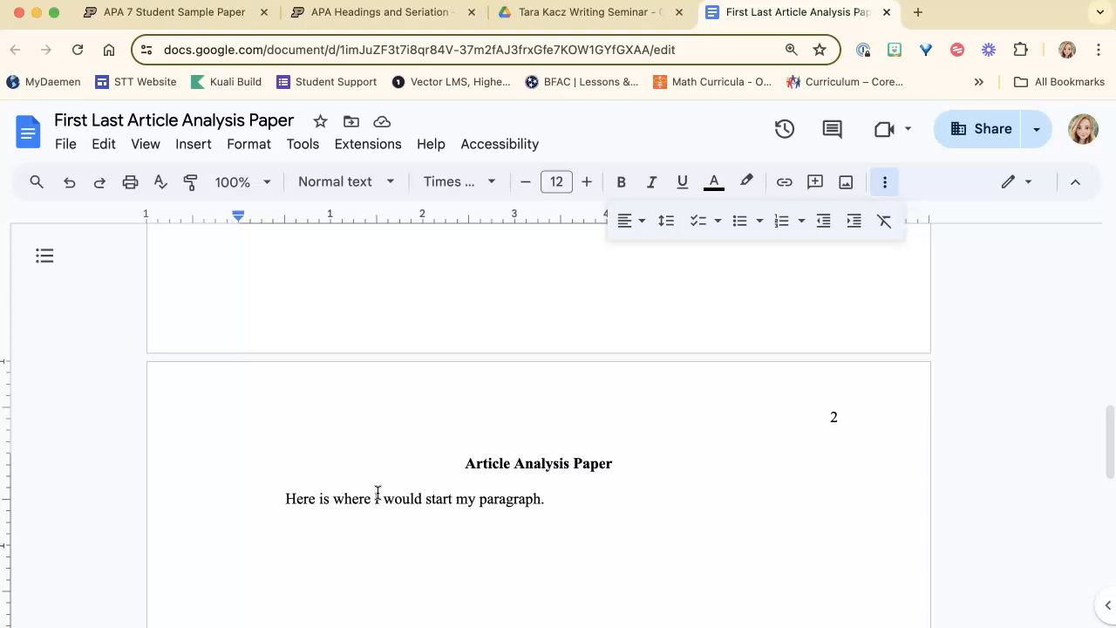
pyautogui.press('Return')
pyautogui.write('Analysis')
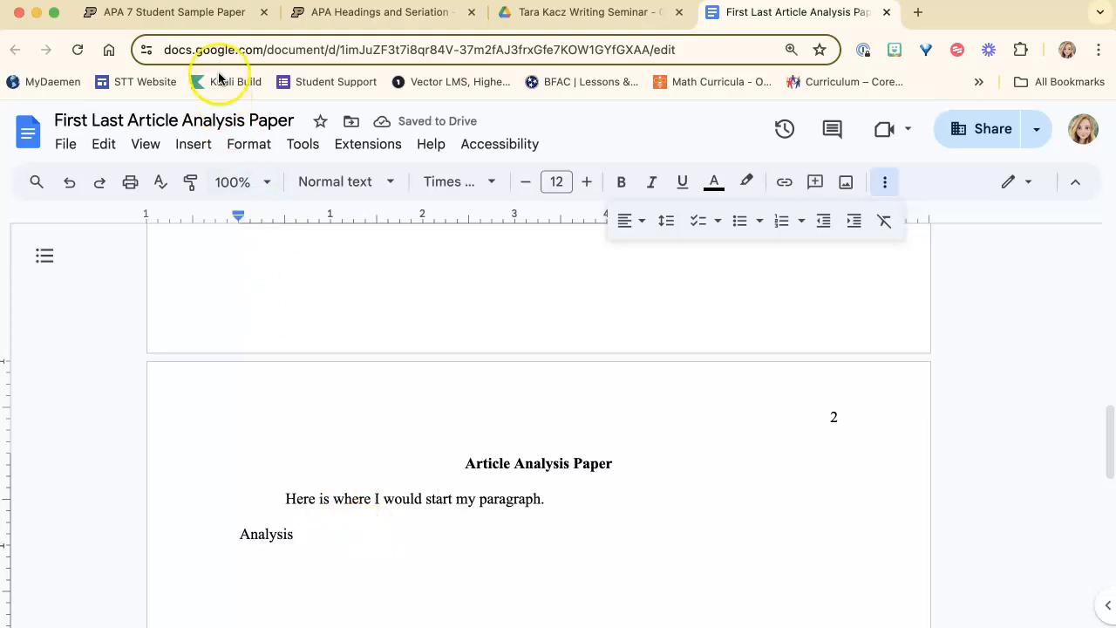
# - Examine how the APA 7 Student Sample Paper formats its Level 1 and Level 2 headings around the literature review section
pyautogui.click(218, 13)
pyautogui.scroll(-10, 420, 364)
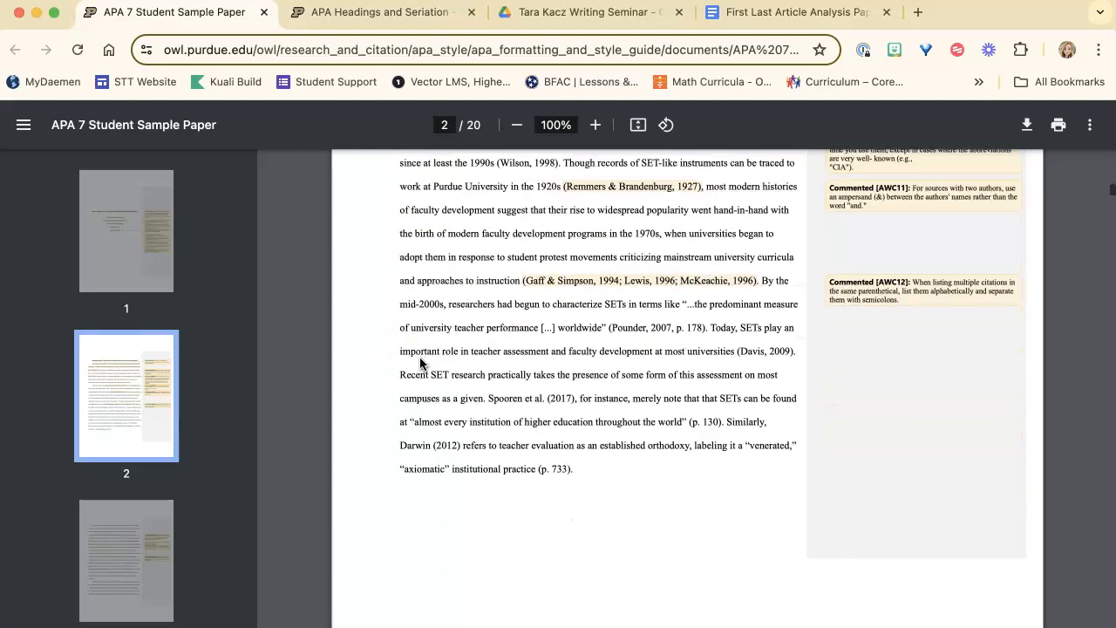
pyautogui.scroll(-10, 419, 364)
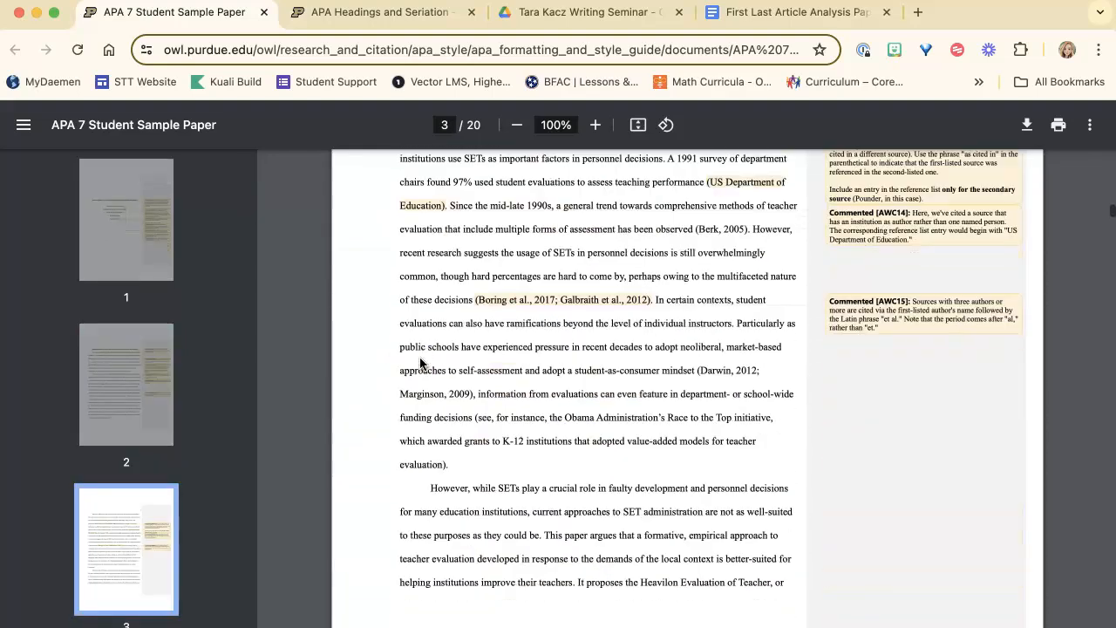
pyautogui.scroll(-6, 420, 364)
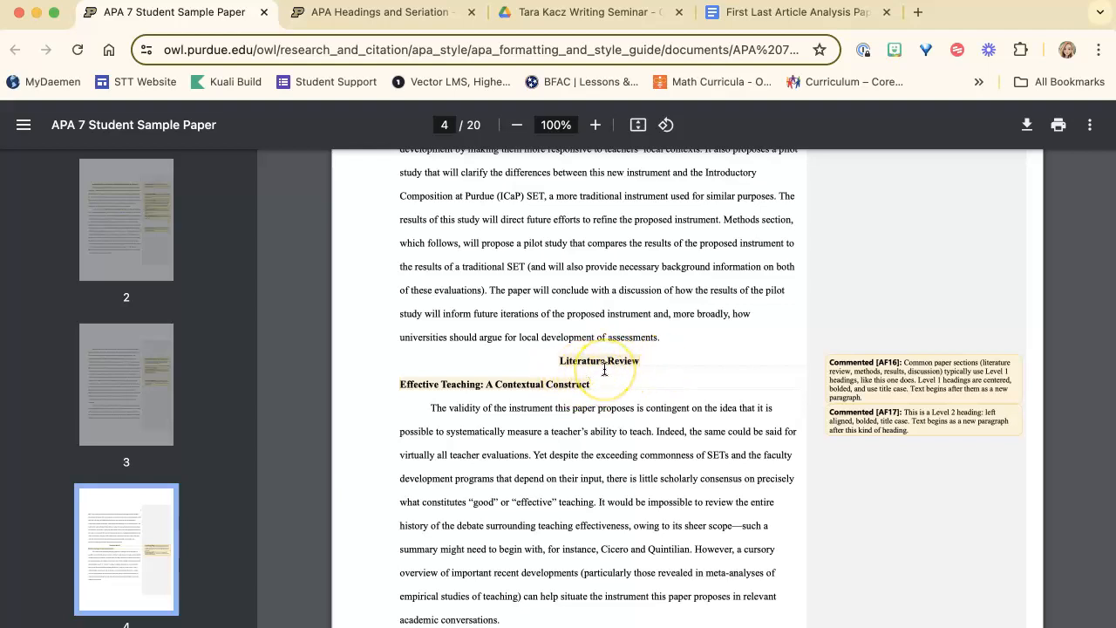
pyautogui.scroll(8, 605, 370)
pyautogui.scroll(5, 604, 370)
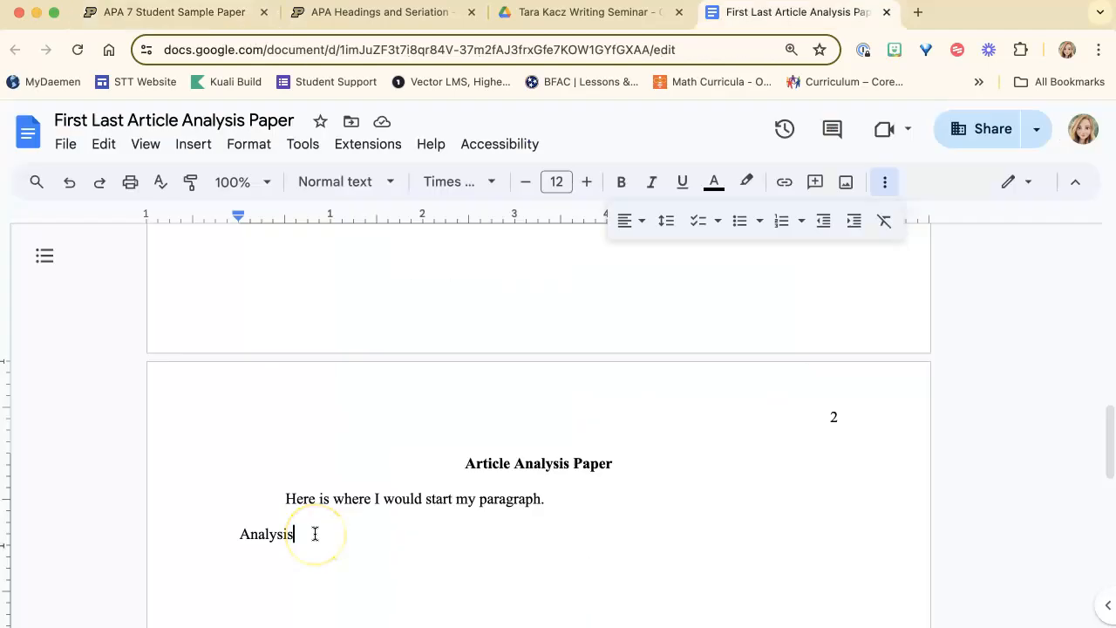
# - Format the "Analysis" line in the paper as a bold, centered heading
pyautogui.moveTo(296, 534); pyautogui.dragTo(204, 520)
pyautogui.moveTo(281, 541); pyautogui.dragTo(224, 540)
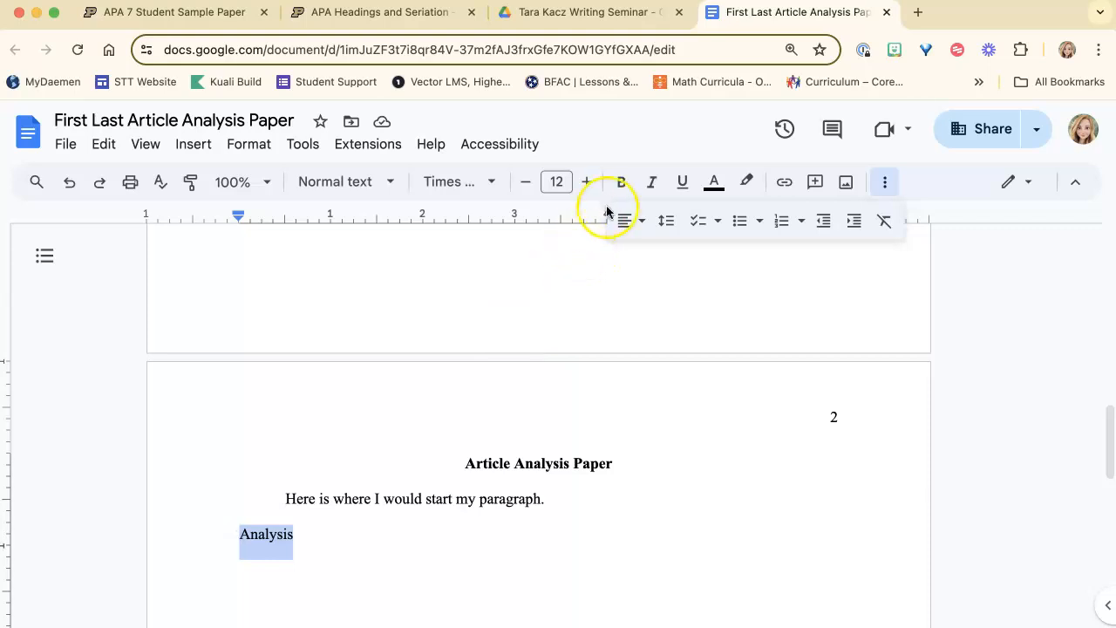
pyautogui.click(621, 181)
pyautogui.click(628, 220)
pyautogui.click(660, 255)
pyautogui.click(593, 523)
pyautogui.click(586, 537)
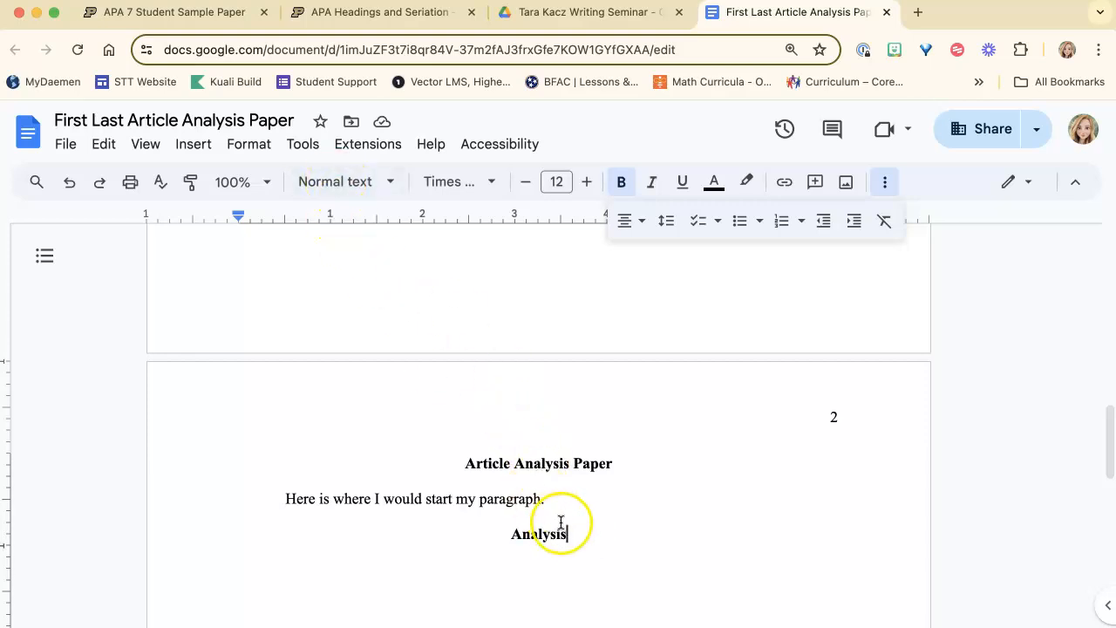
# - Update the Heading 1 style to match the bold, centered "Analysis" line and check the style list
pyautogui.moveTo(566, 534); pyautogui.dragTo(467, 532)
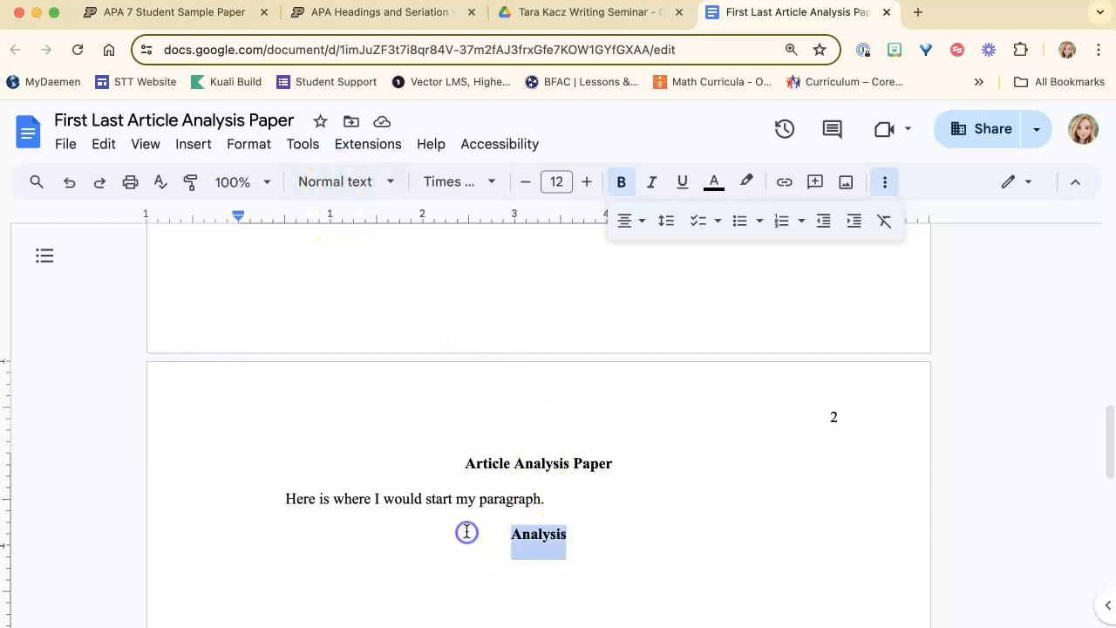
pyautogui.click(338, 184)
pyautogui.moveTo(357, 430)
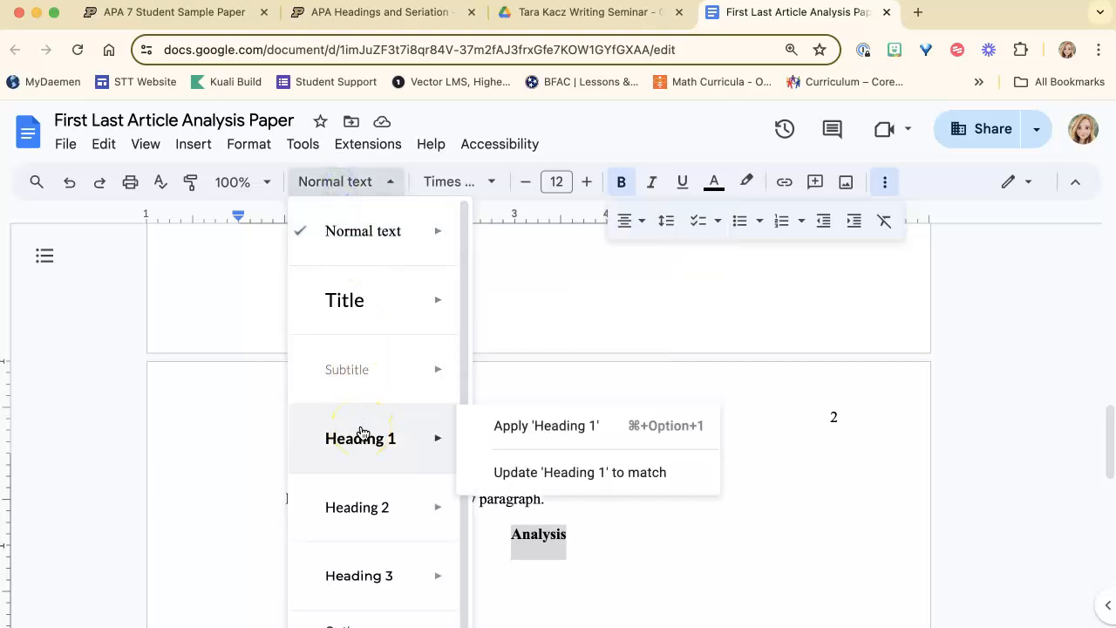
pyautogui.click(515, 473)
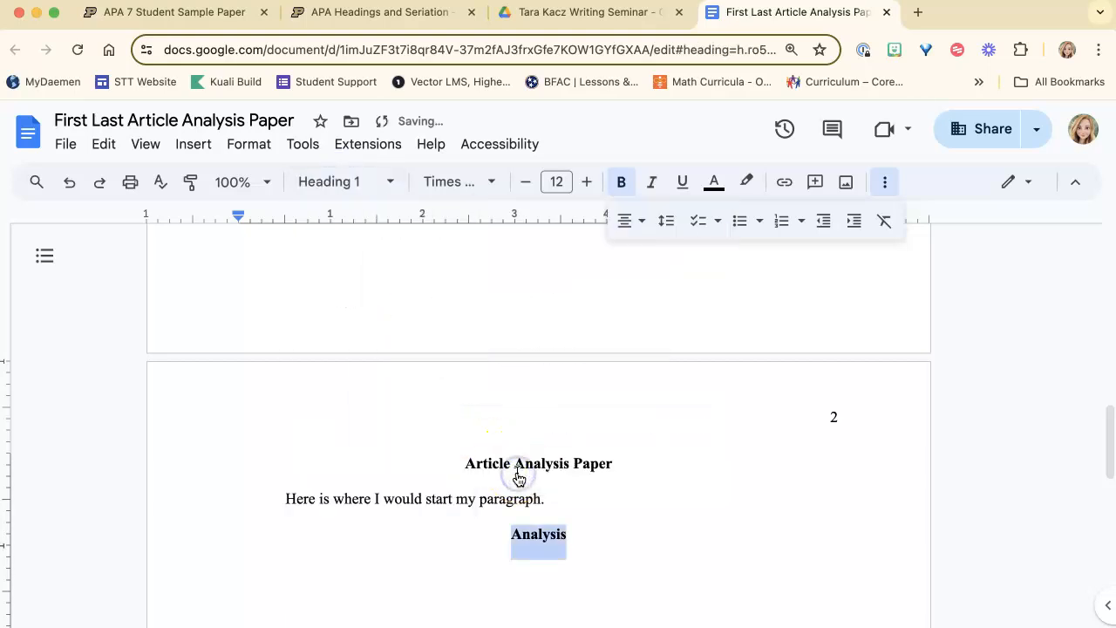
pyautogui.click(328, 181)
pyautogui.moveTo(330, 436)
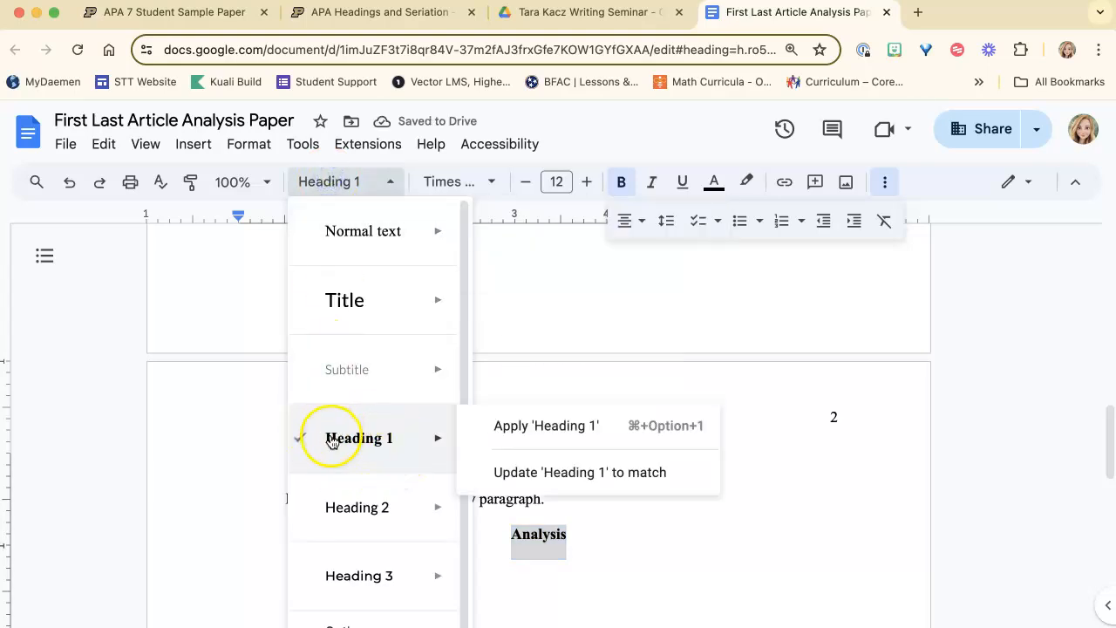
# - Write an indented paragraph under "Analysis" introducing the new section, its sub-themes and what a Level 2 heading would look like
pyautogui.click(578, 532)
pyautogui.press('Return')
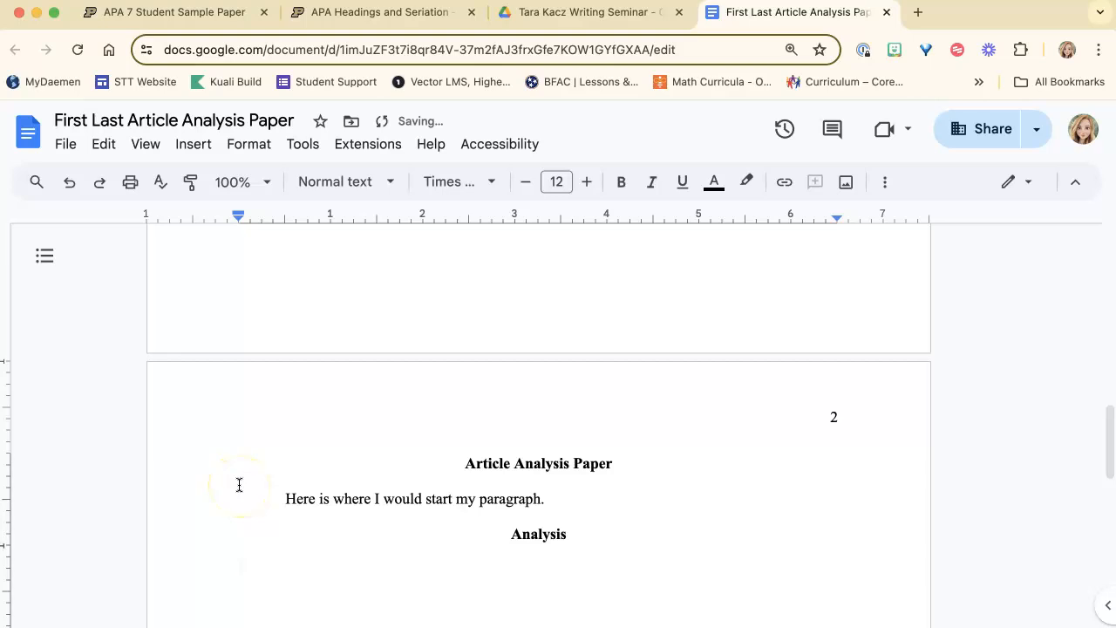
pyautogui.press('Tab')
pyautogui.write("Here is my first paragraph of this new section of my analysis. I probably will have a few sub-themes in this analysis, so I'm going to show you what a Level 2 heading would look like.")
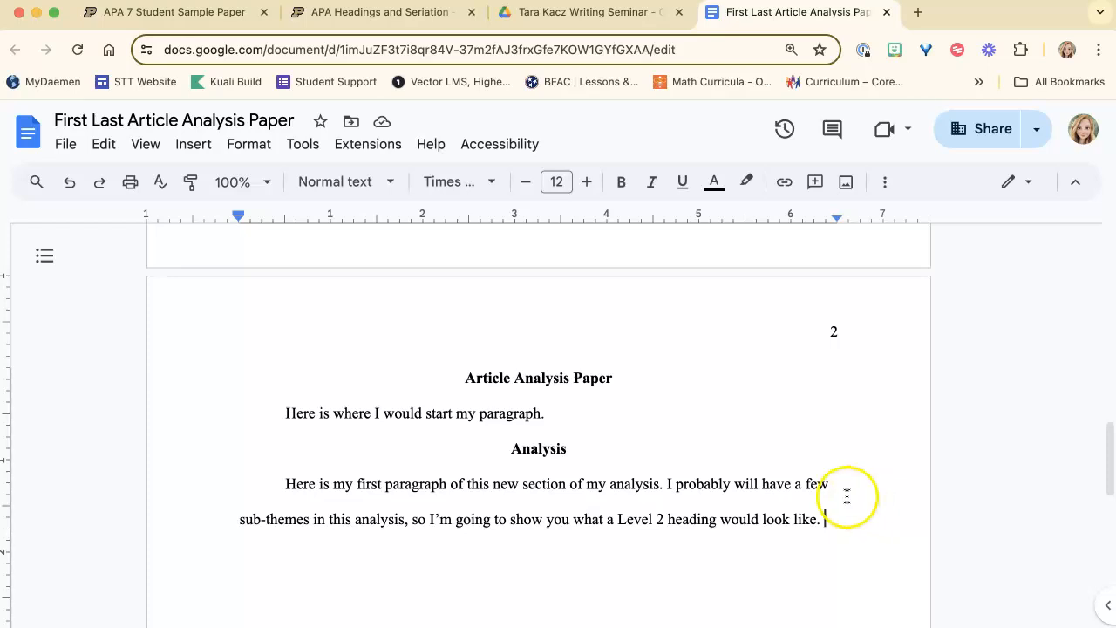
# - Add the left-aligned line "Theme One" below the analysis paragraph and make it bold
pyautogui.click(829, 518)
pyautogui.press('Return')
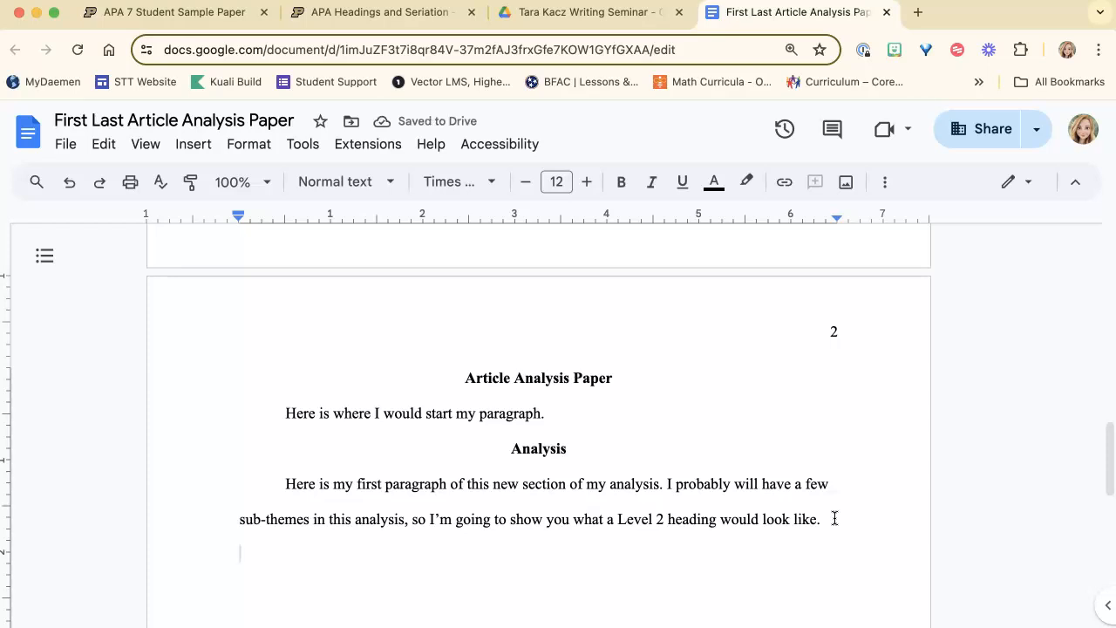
pyautogui.write('Theme One')
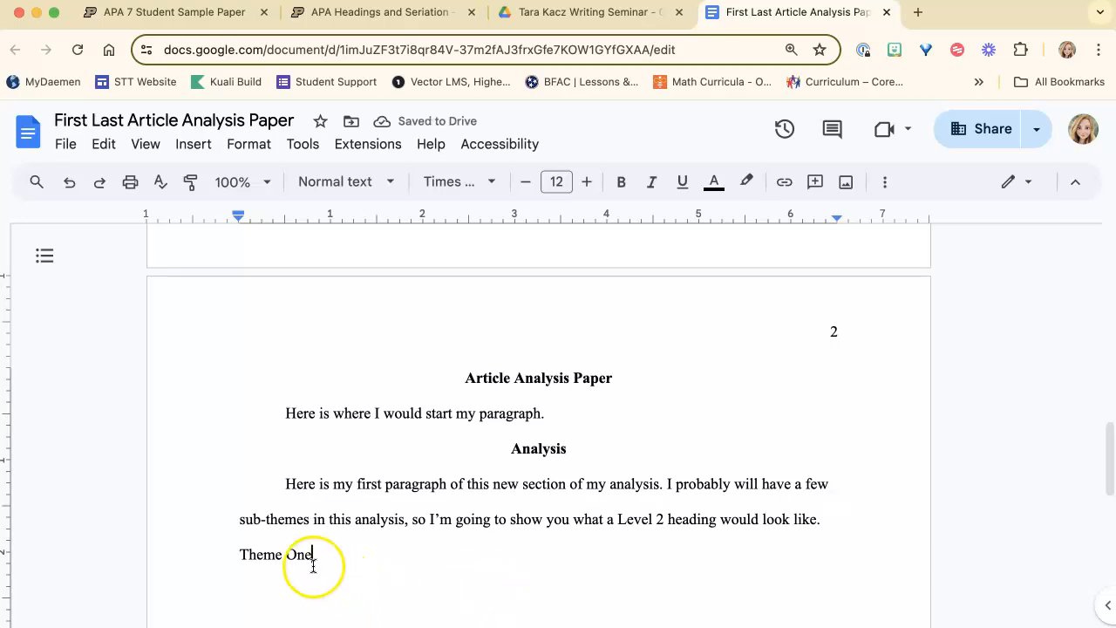
pyautogui.moveTo(313, 565); pyautogui.dragTo(157, 556)
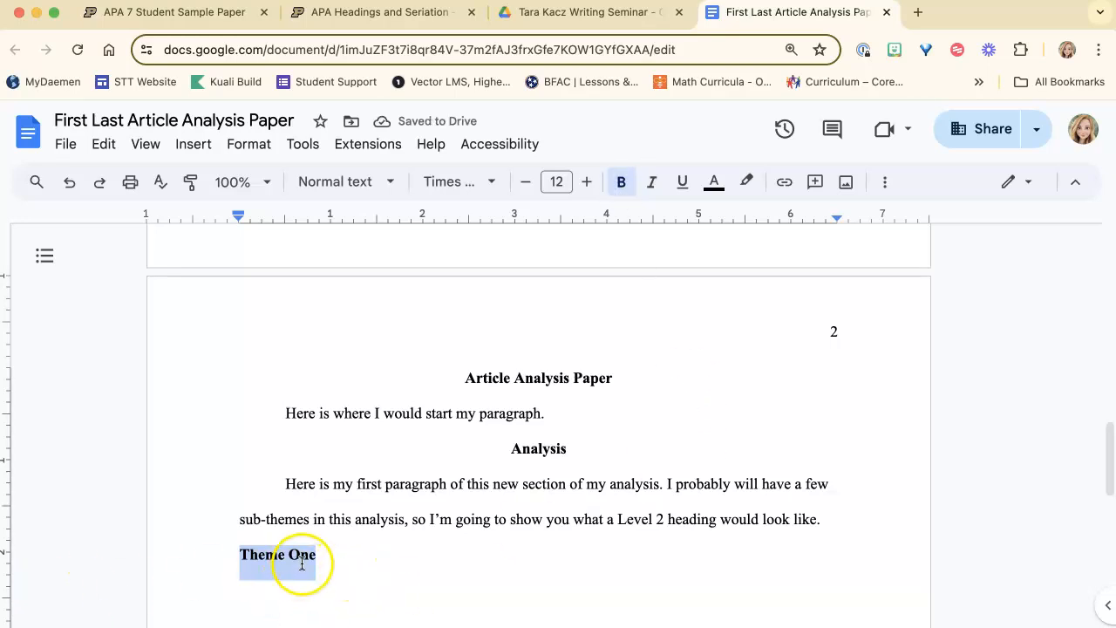
# - Update the Heading 2 style to match the bold, left-aligned "Theme One" line
pyautogui.click(330, 558)
pyautogui.click(303, 561)
pyautogui.moveTo(303, 560); pyautogui.dragTo(224, 558)
pyautogui.click(369, 186)
pyautogui.moveTo(394, 481)
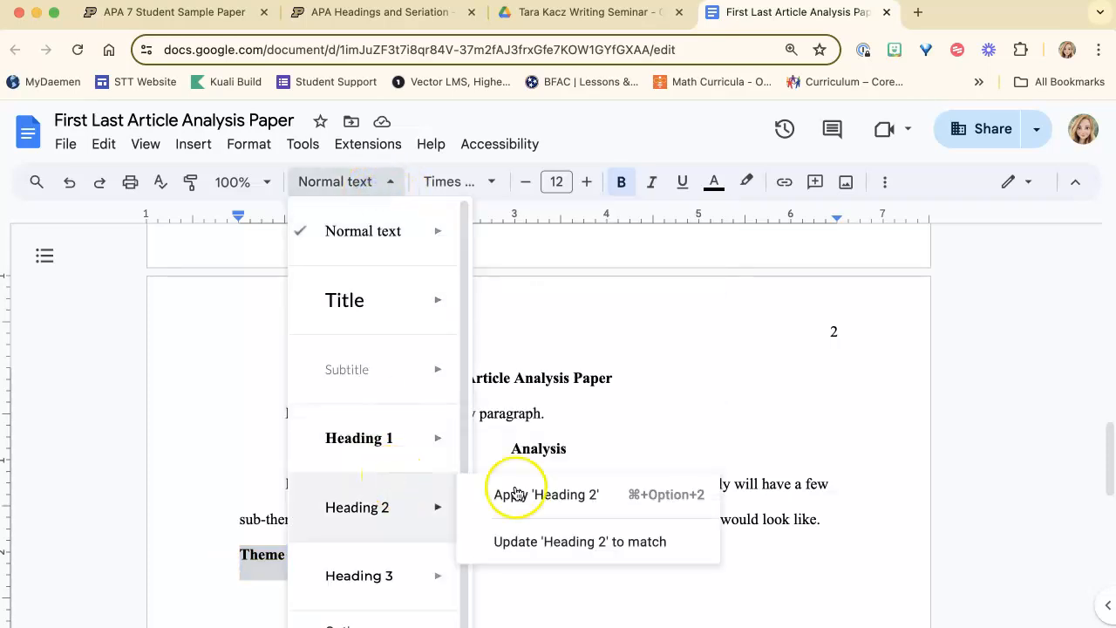
pyautogui.click(566, 533)
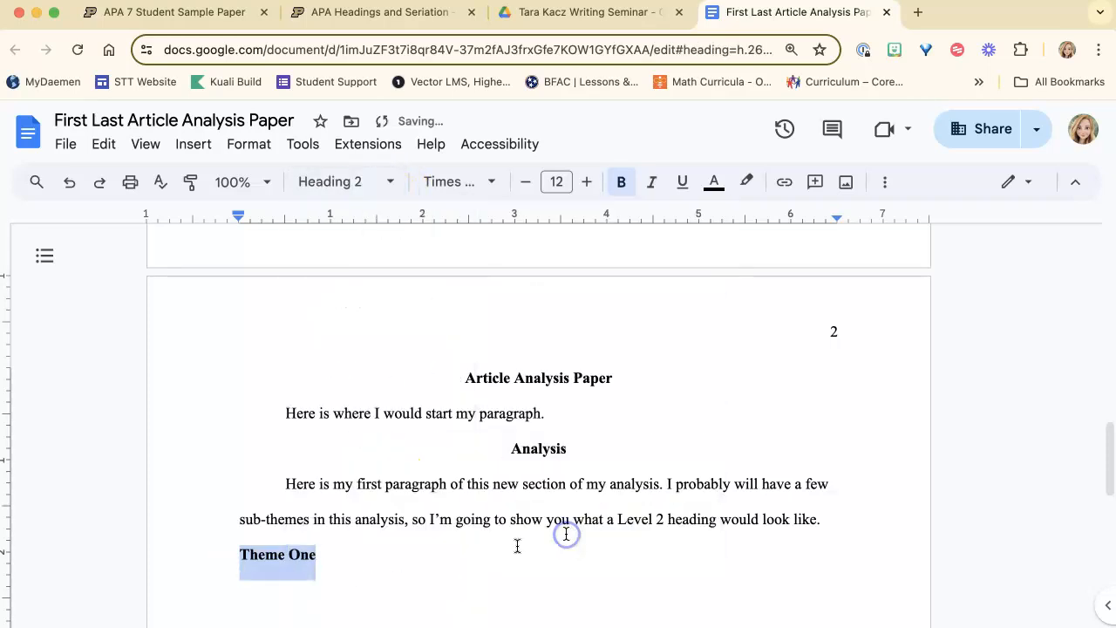
# - Write the indented paragraph "Here is where I talk about my first theme of the paper." under "Theme One"
pyautogui.click(339, 558)
pyautogui.press('Return')
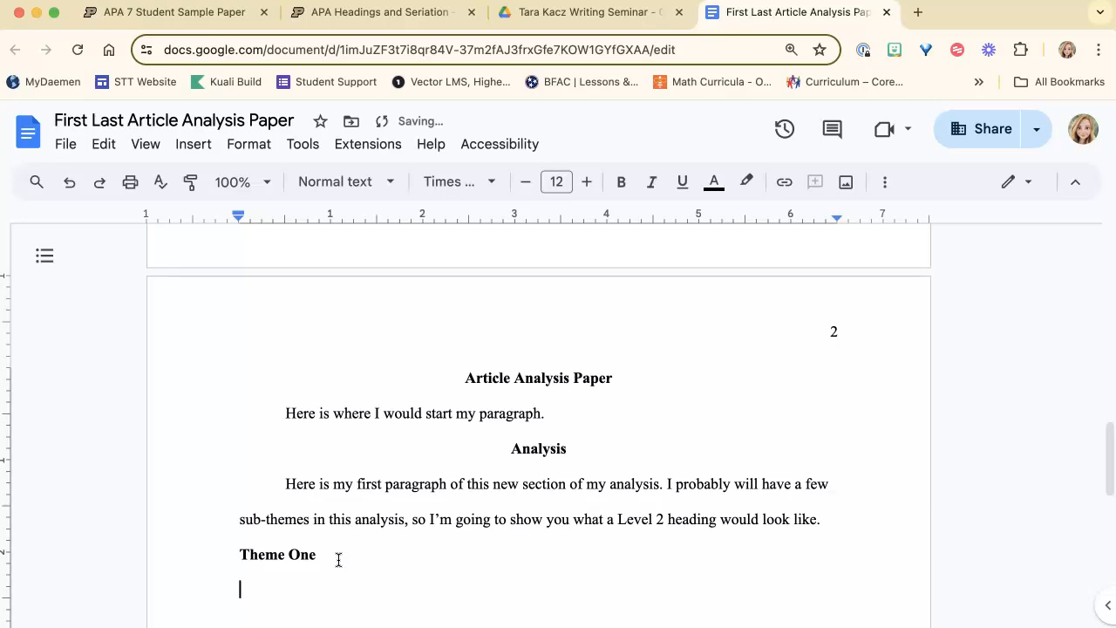
pyautogui.press('Tab')
pyautogui.write('Here is where I talk about my first theme of the paper.')
pyautogui.scroll(-3, 301, 610)
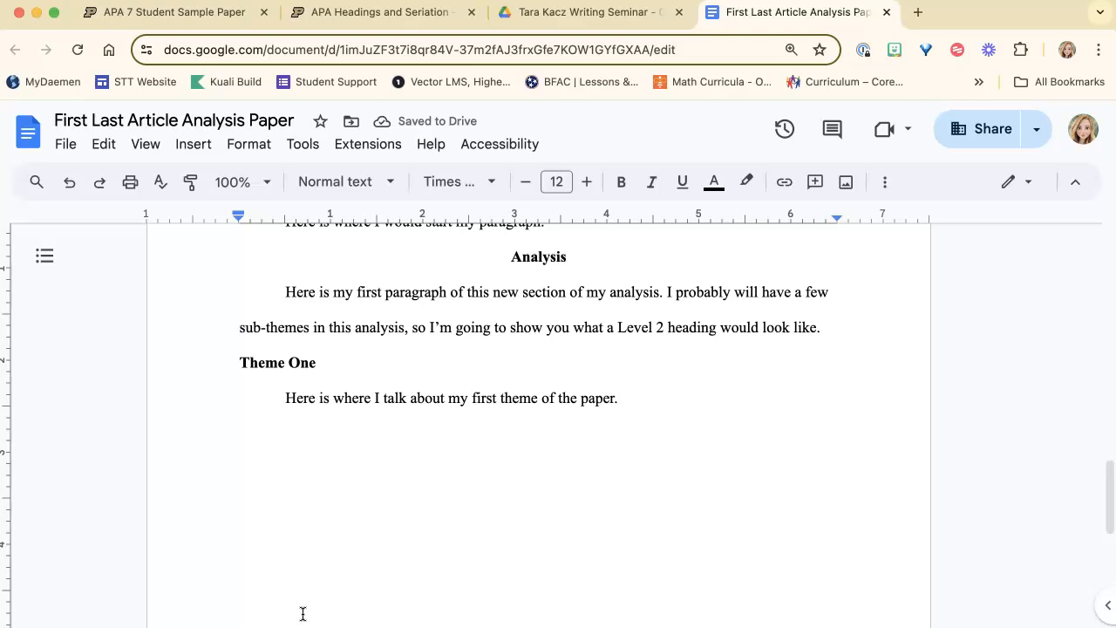
# - Add the line "Theme Two" below the first theme's paragraph and apply the Heading 2 style to it
pyautogui.press('Return')
pyautogui.write('Theme')
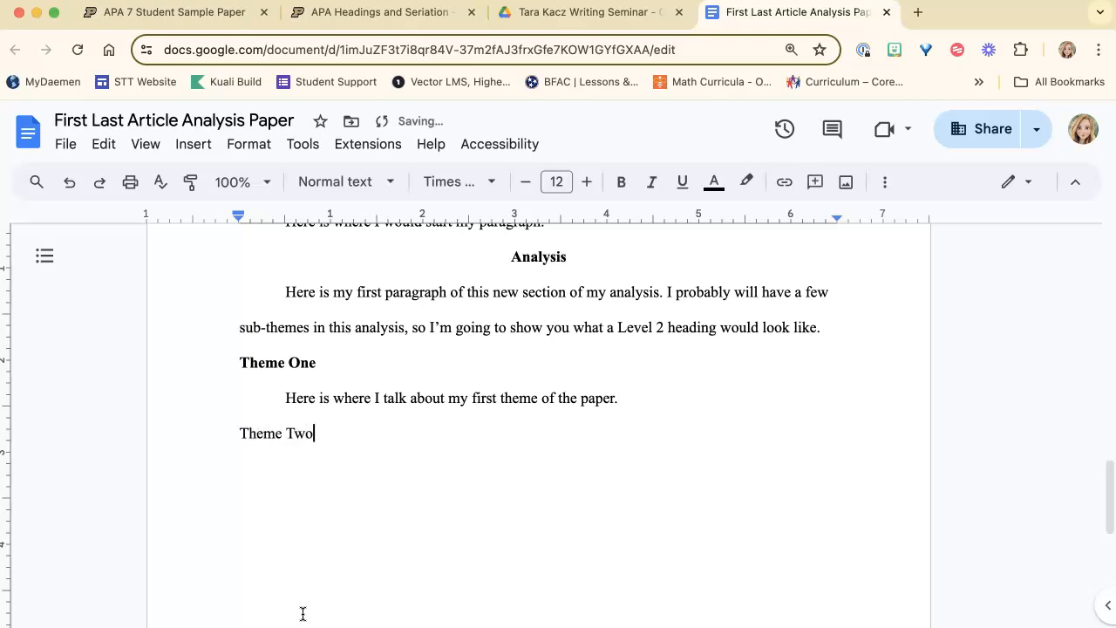
pyautogui.click(373, 190)
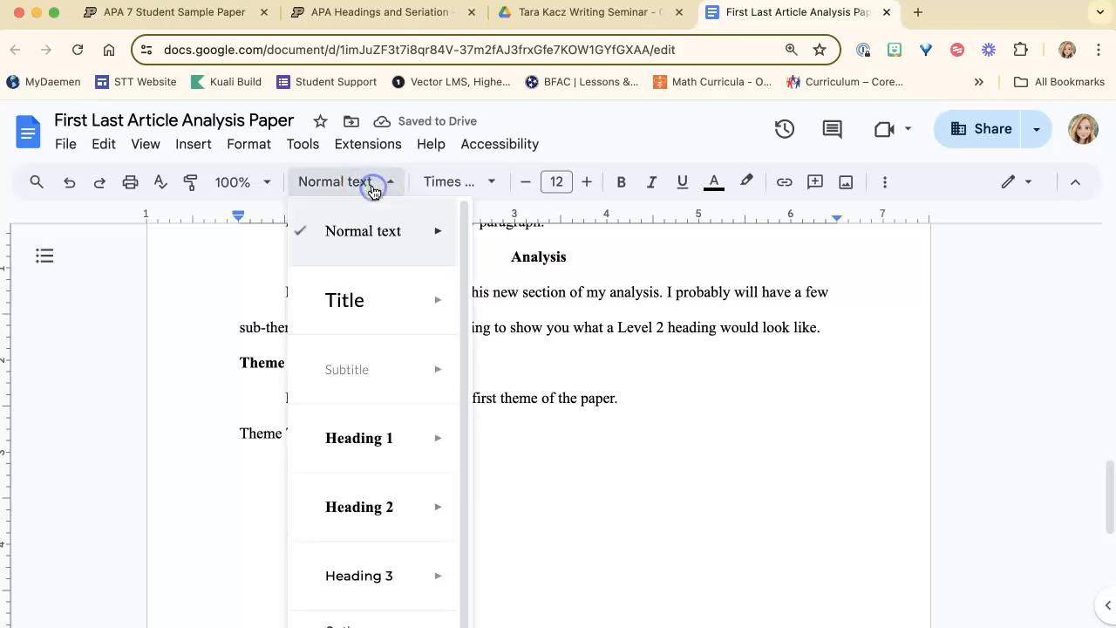
pyautogui.click(335, 533)
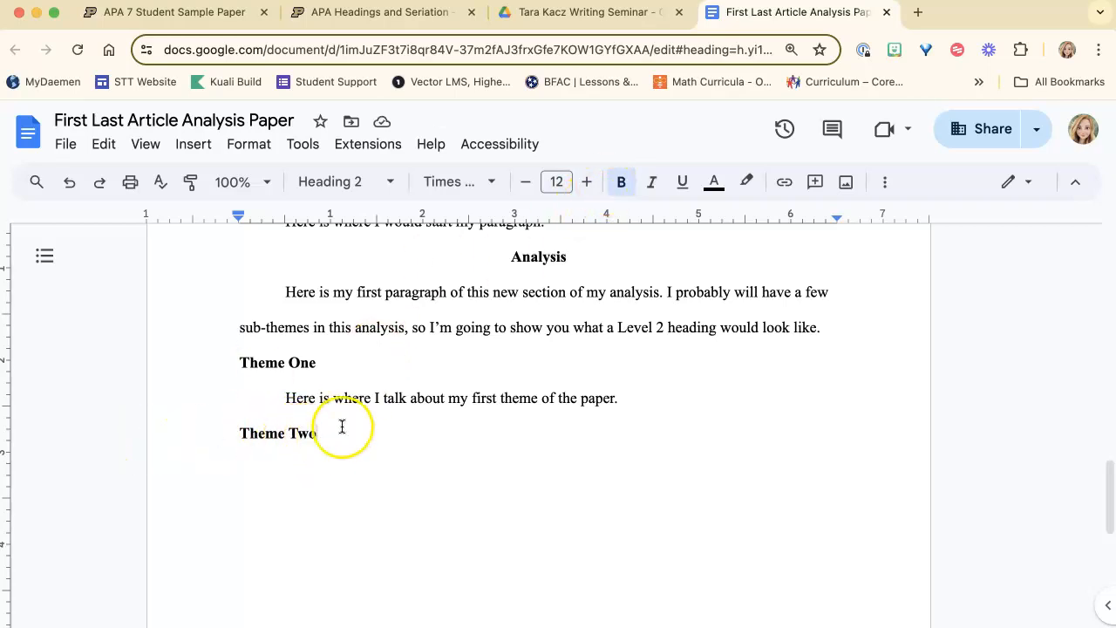
# - Write an indented second-theme paragraph under "Theme Two" and add a Heading 2 "Theme Three" with its own indented third-theme paragraph
pyautogui.press('Return')
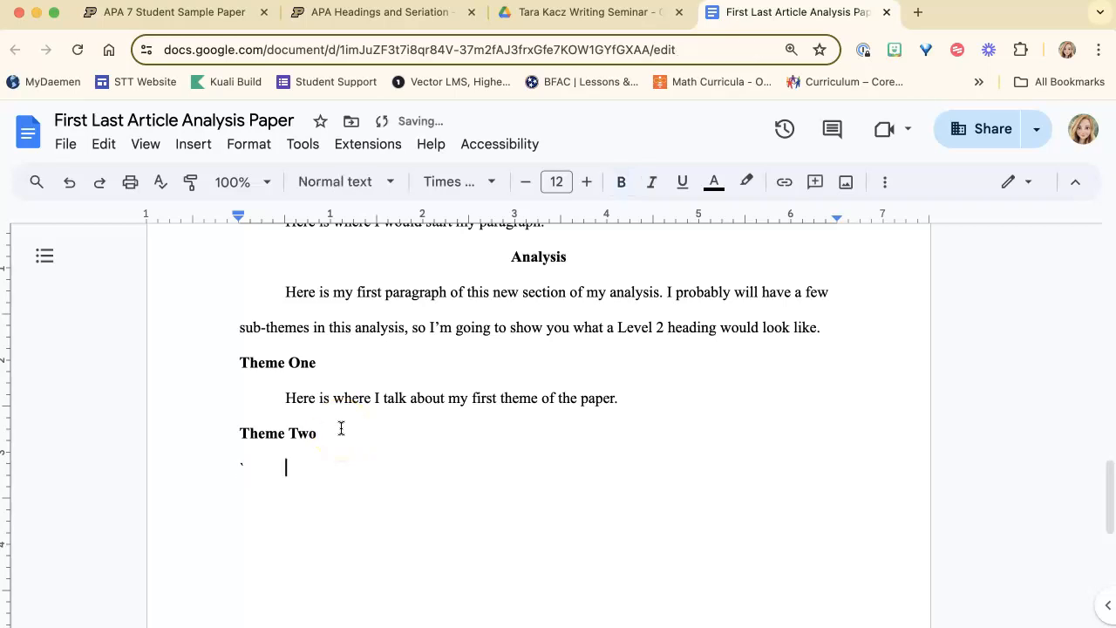
pyautogui.write('Here is where I talk about my second theme of the paper.')
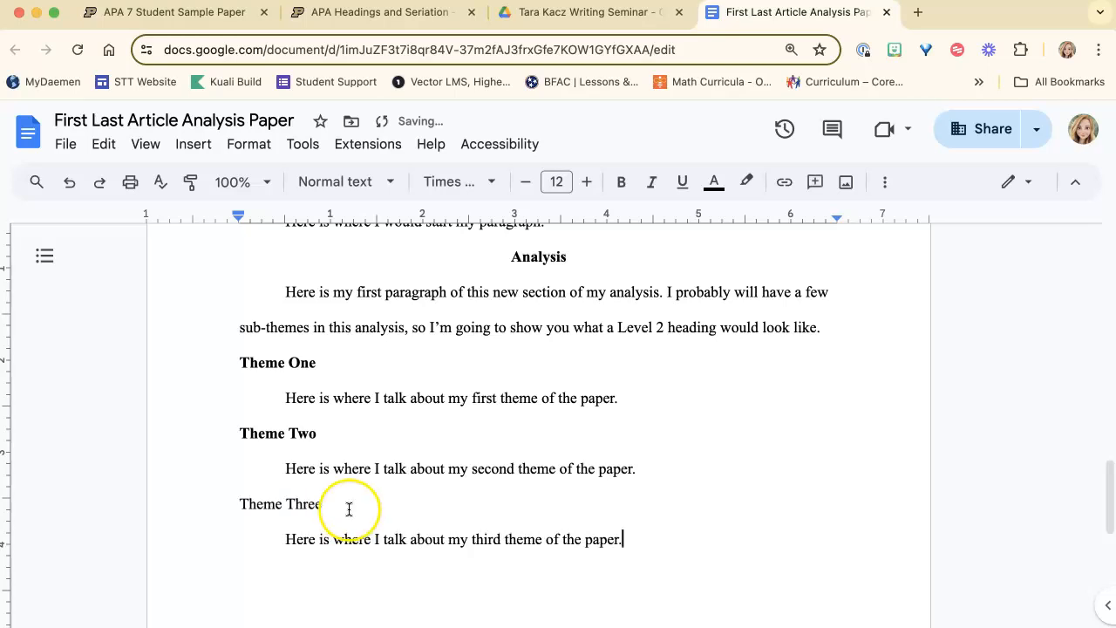
pyautogui.moveTo(349, 508); pyautogui.dragTo(160, 508)
pyautogui.click(347, 179)
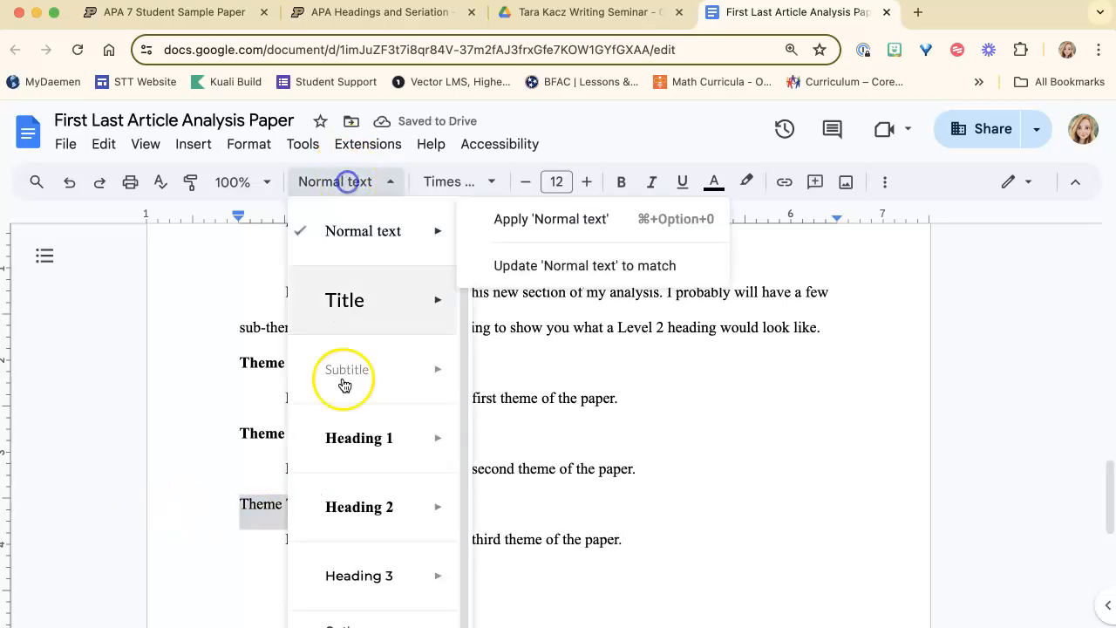
pyautogui.click(356, 501)
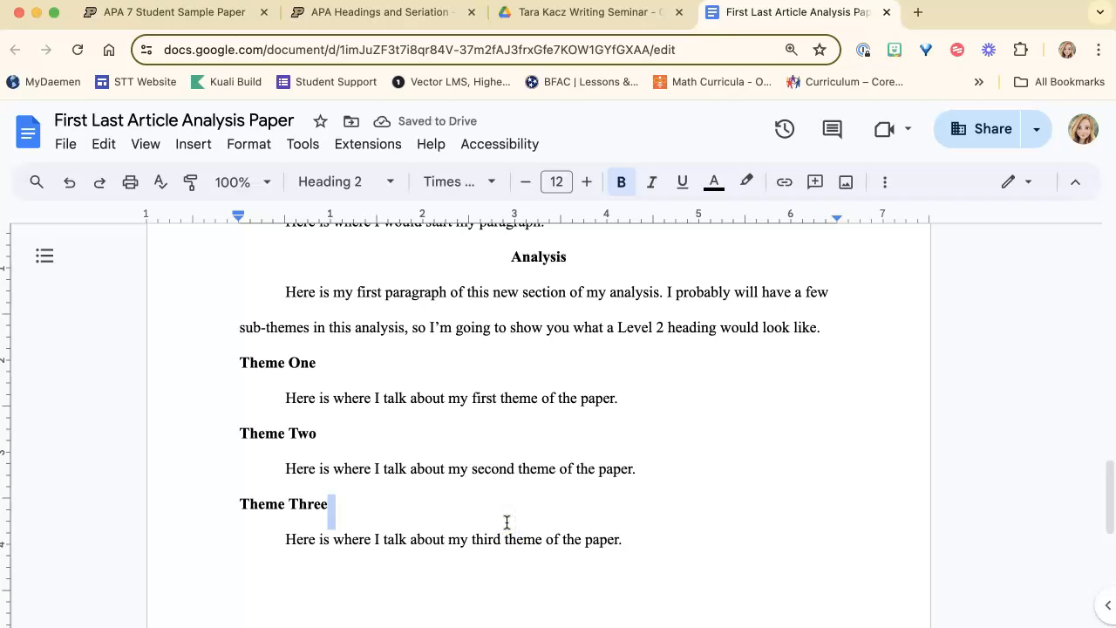
# - Add the line "Conclusion" below the third theme's paragraph and apply the Heading 1 style to it
pyautogui.click(636, 540)
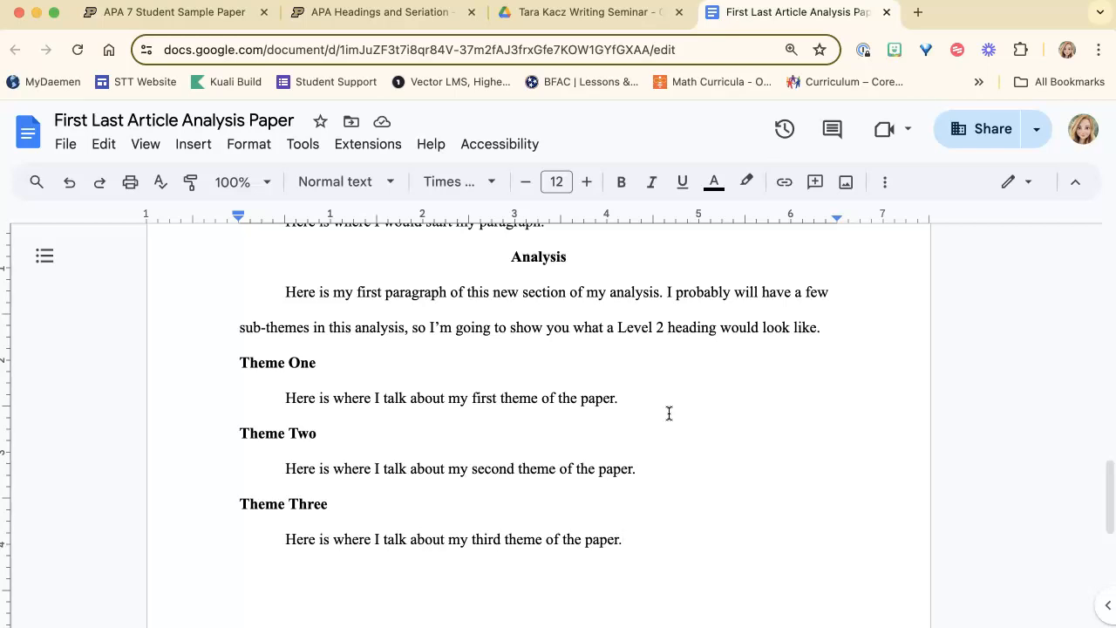
pyautogui.press('Return')
pyautogui.write('Conclusion')
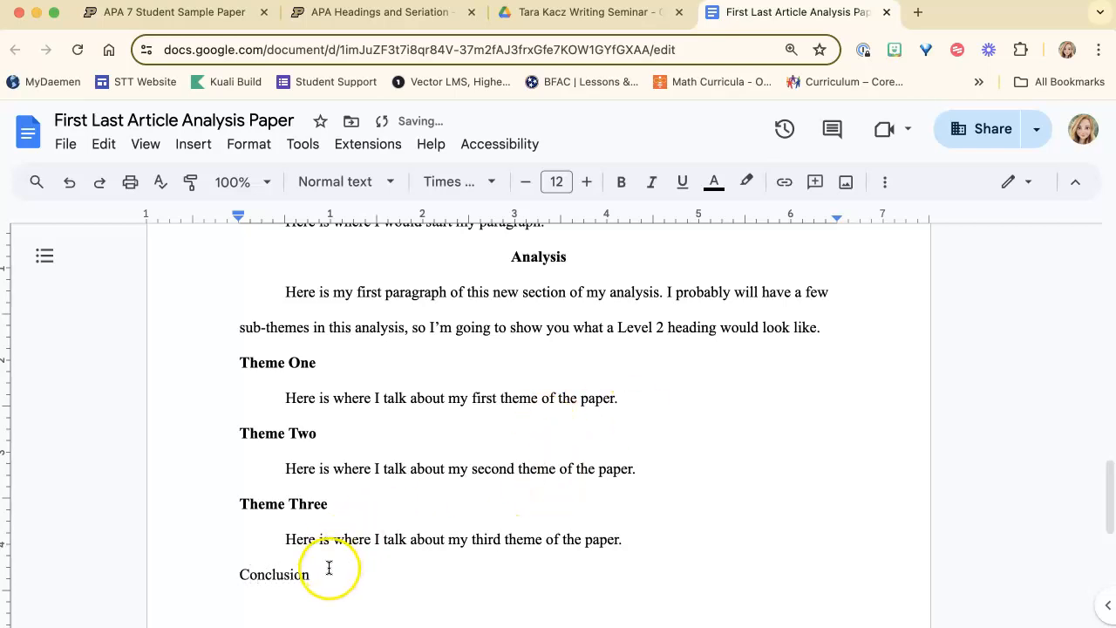
pyautogui.moveTo(324, 569); pyautogui.dragTo(146, 568)
pyautogui.click(340, 181)
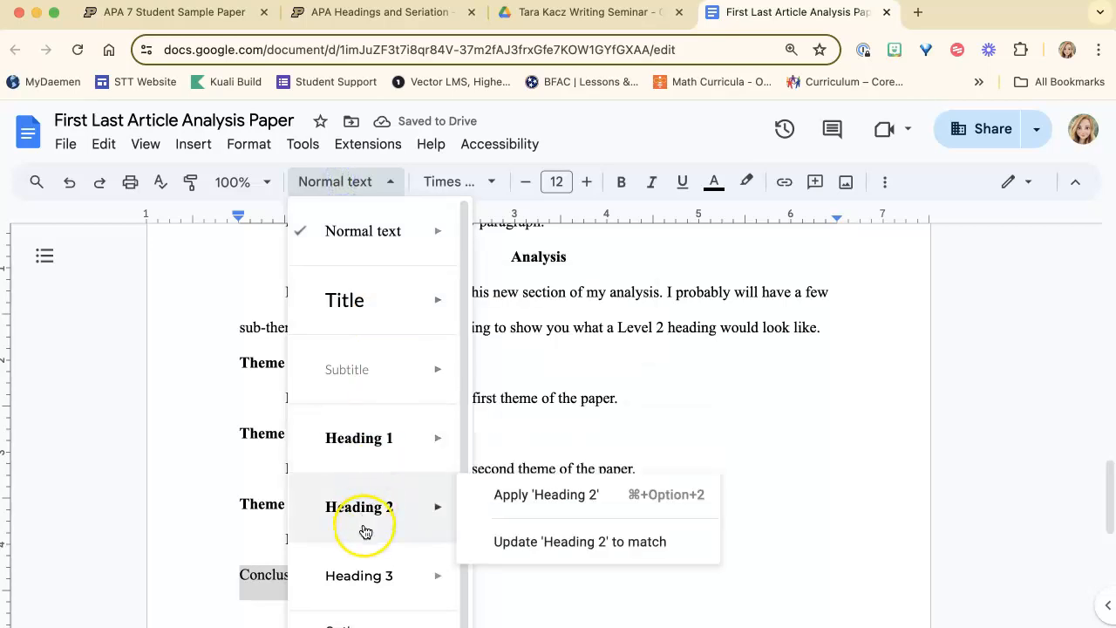
pyautogui.click(349, 455)
pyautogui.click(673, 523)
# - Write the indented paragraph "Here is where I write my concluding paragraph(s)." under "Conclusion"
pyautogui.click(587, 586)
pyautogui.press('Return')
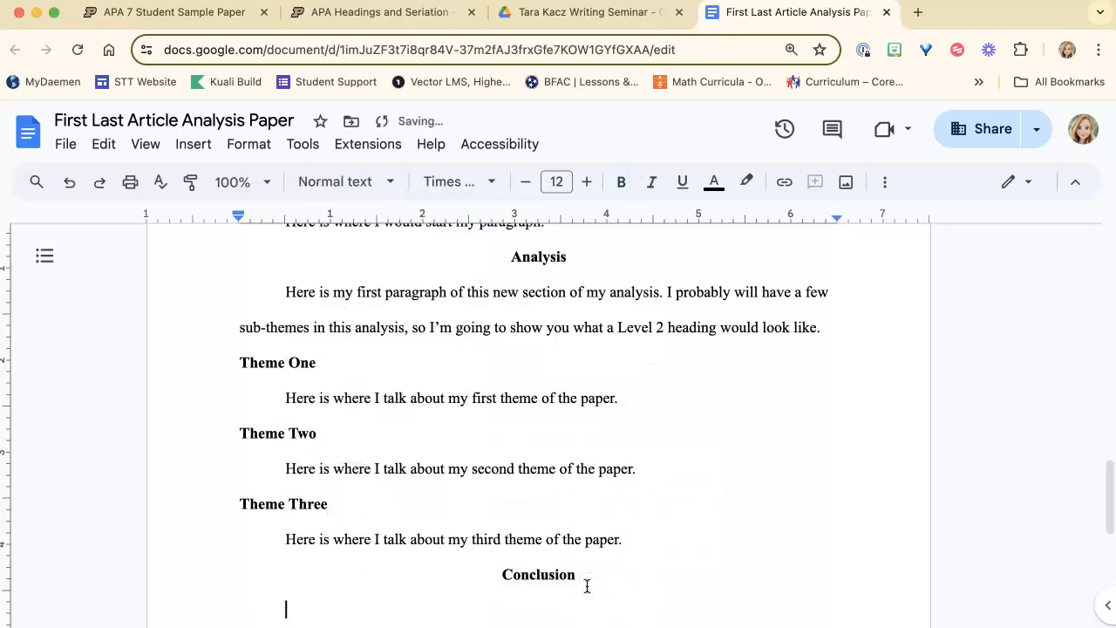
pyautogui.write('H')
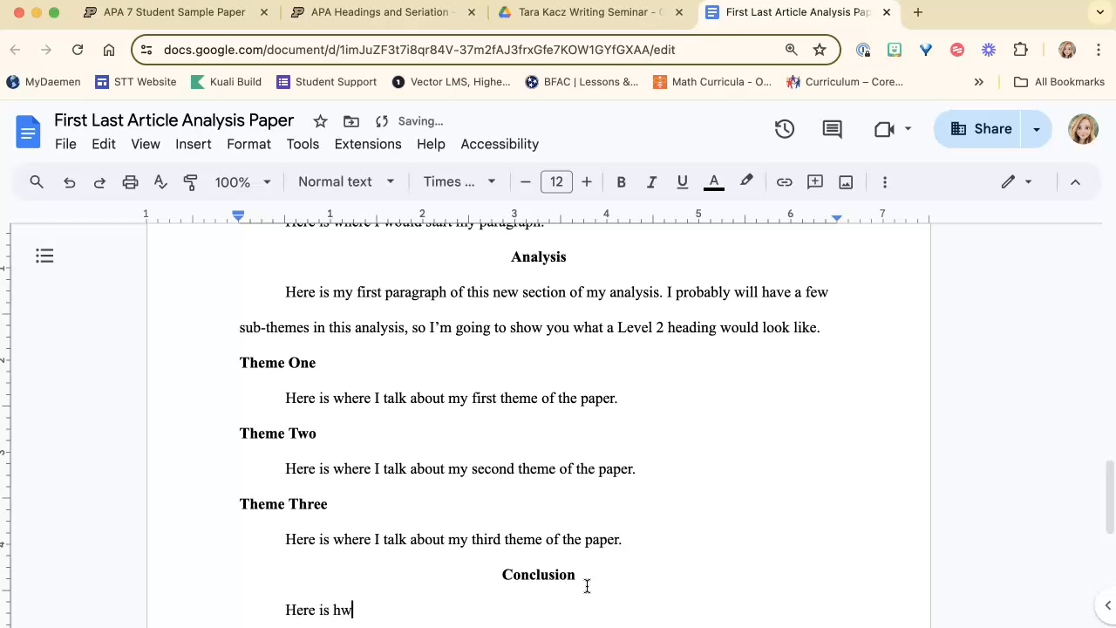
pyautogui.write('ere is where I write my concluding paragraph(s).')
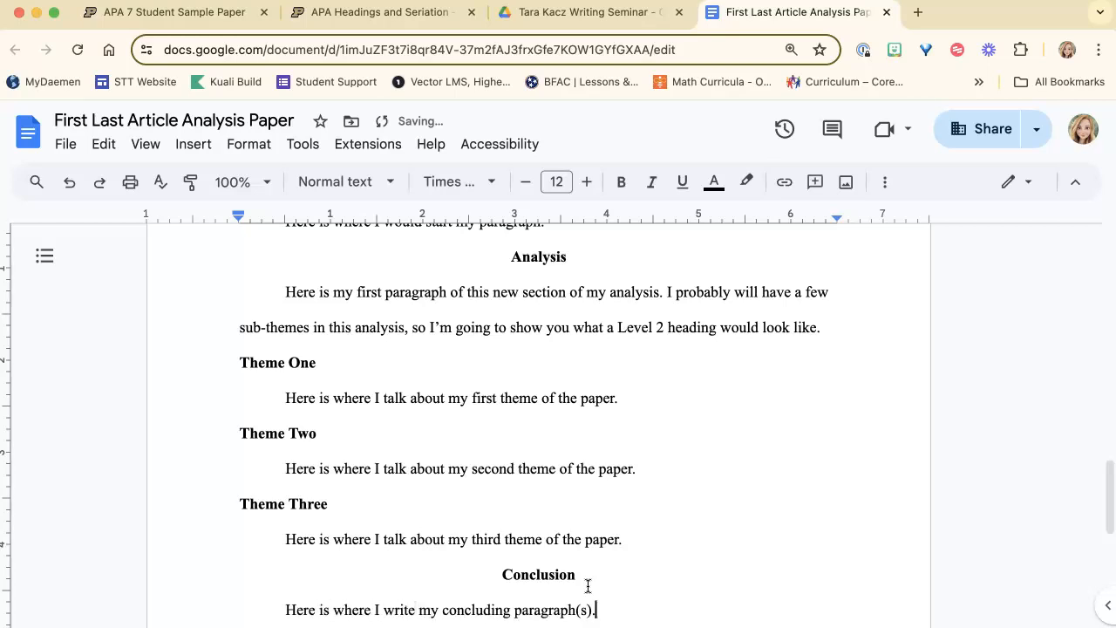
pyautogui.scroll(-3, 588, 585)
pyautogui.scroll(3, 588, 585)
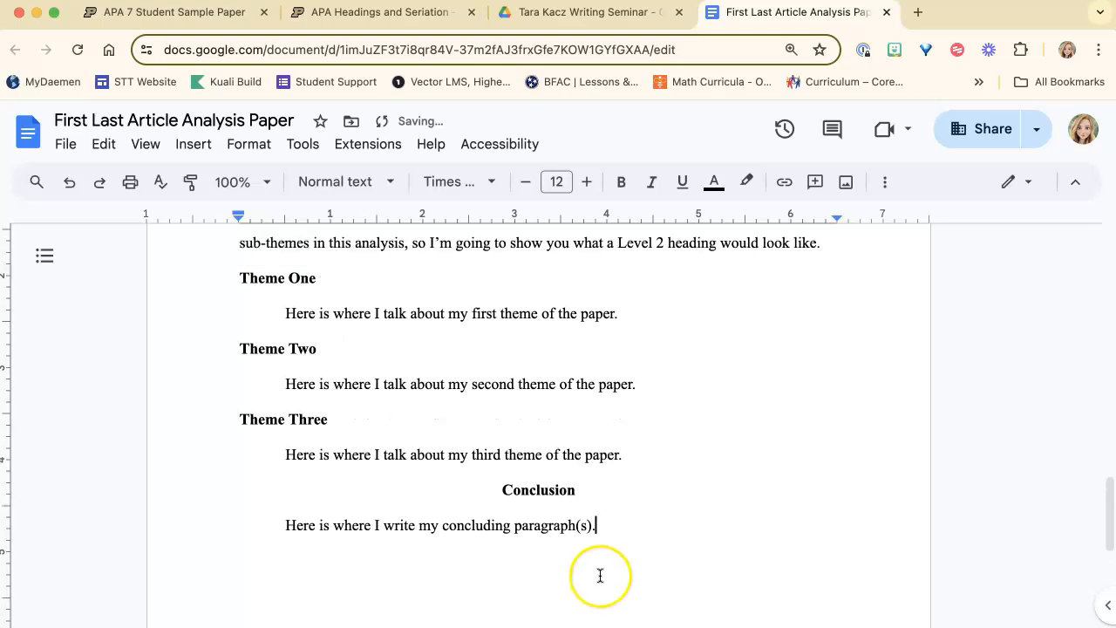
# - Examine the heading styles in the style list, the headings in the document outline and the paper's body text
pyautogui.scroll(1, 600, 576)
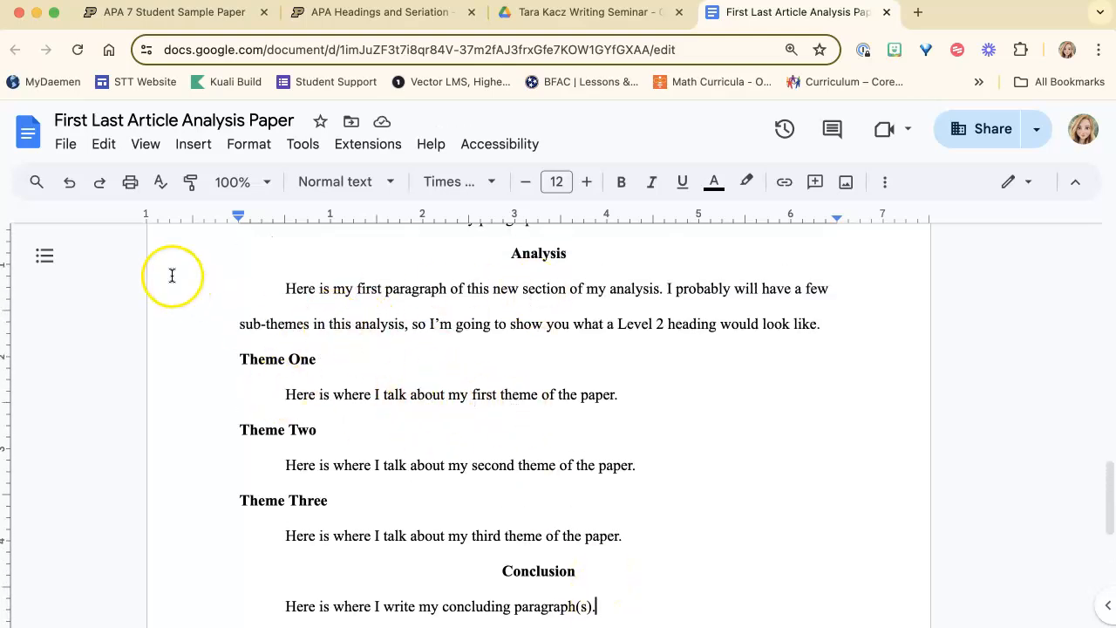
pyautogui.click(305, 178)
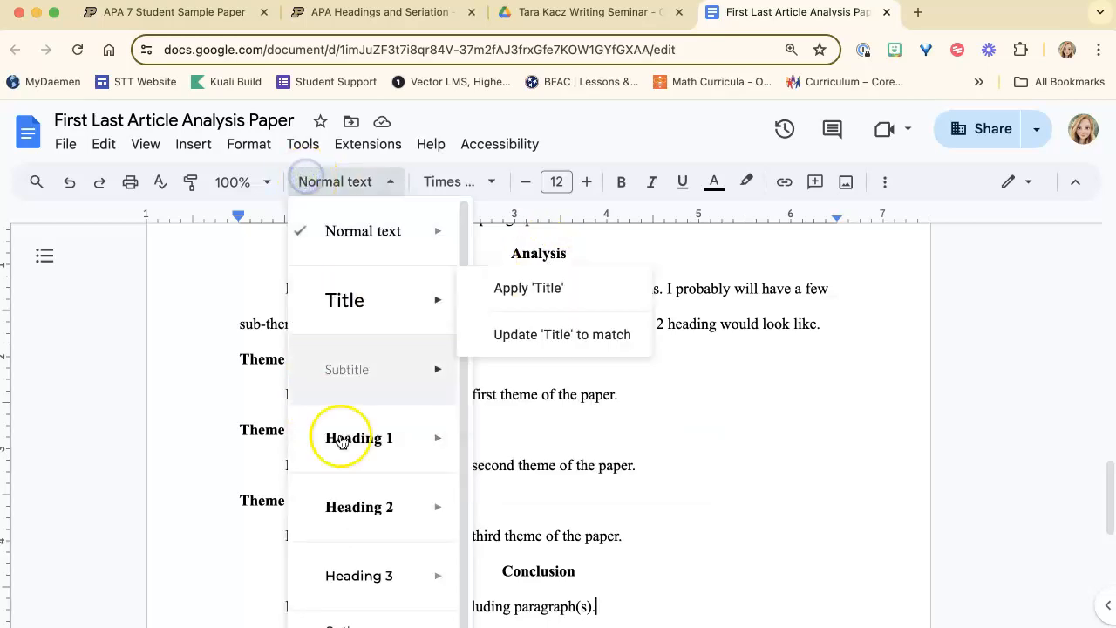
pyautogui.click(667, 335)
pyautogui.click(43, 255)
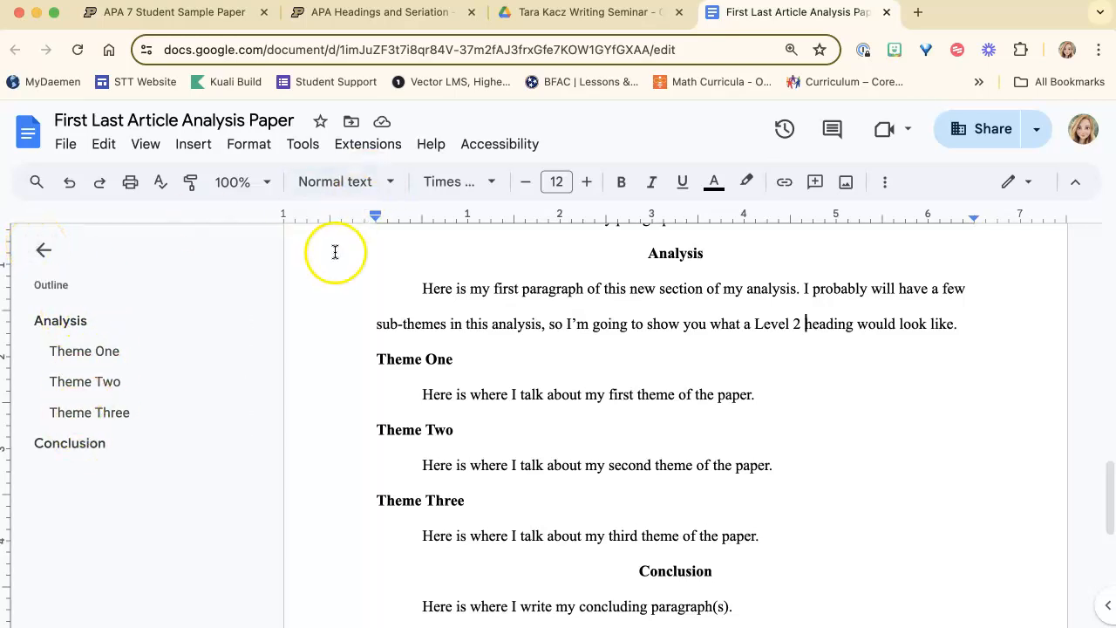
pyautogui.click(40, 251)
pyautogui.scroll(-2, 319, 356)
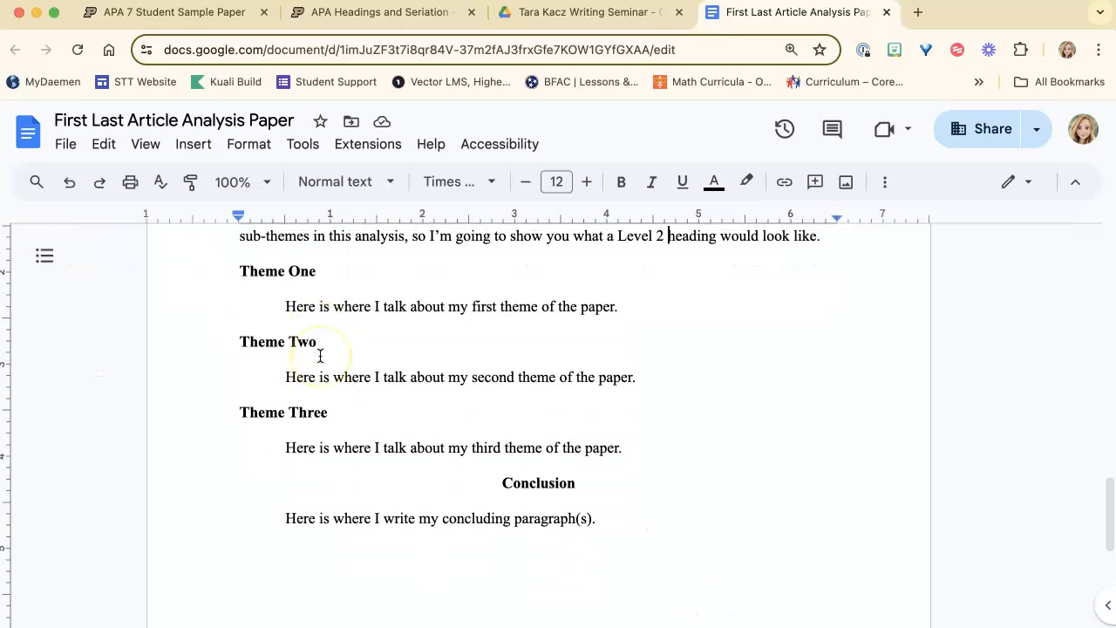
pyautogui.scroll(5, 367, 459)
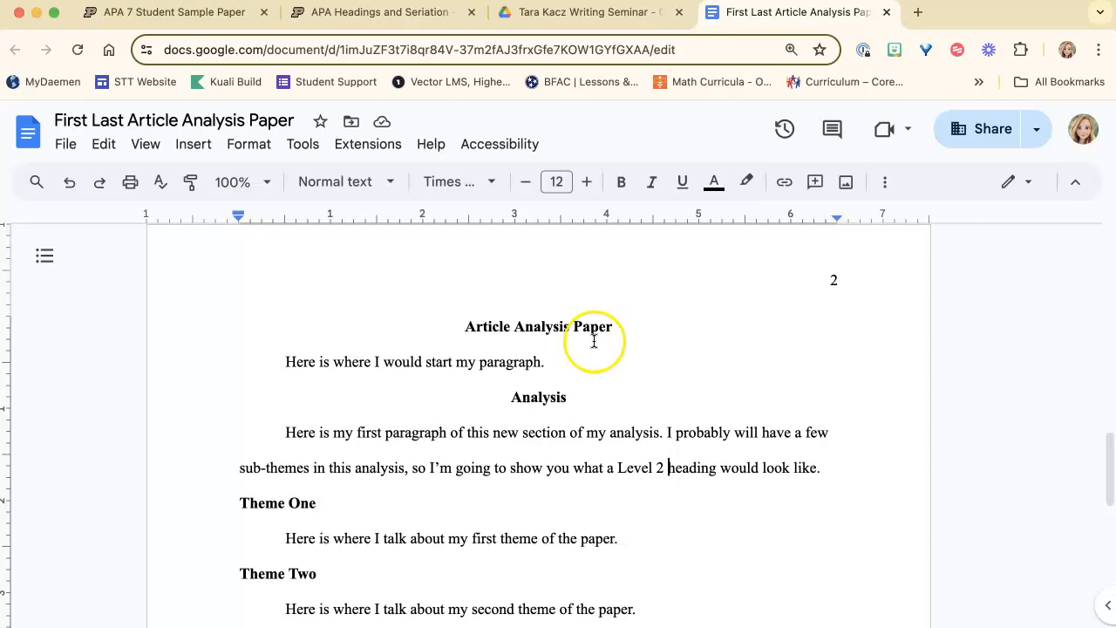
pyautogui.scroll(-4, 610, 523)
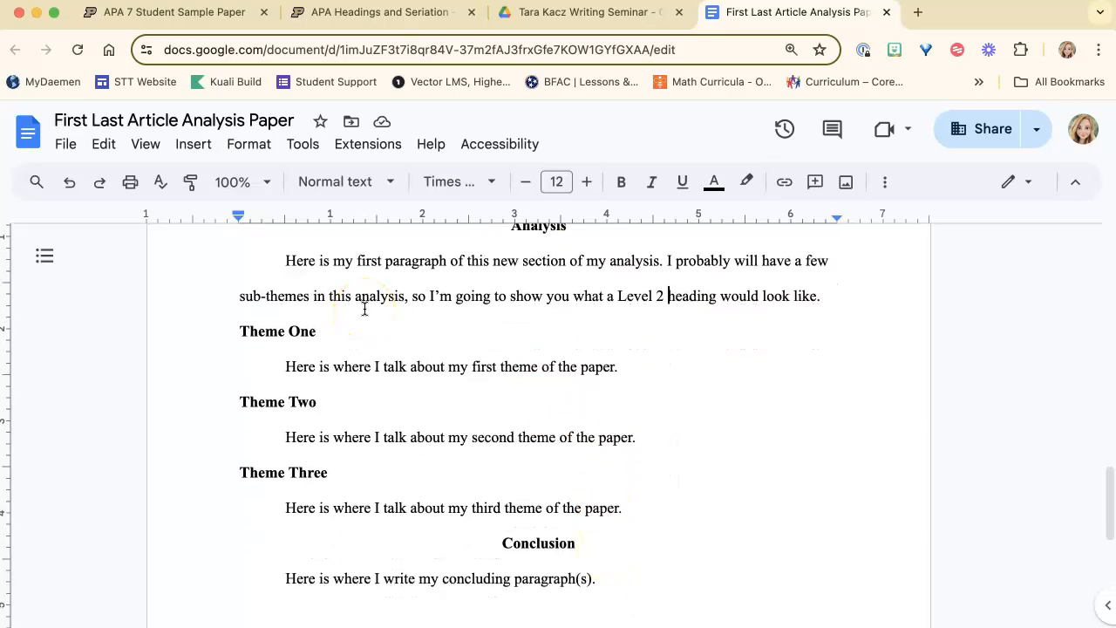
# - Start a new line after the concluding paragraph and insert a page break there to begin a new page
pyautogui.scroll(-3, 488, 480)
pyautogui.click(625, 463)
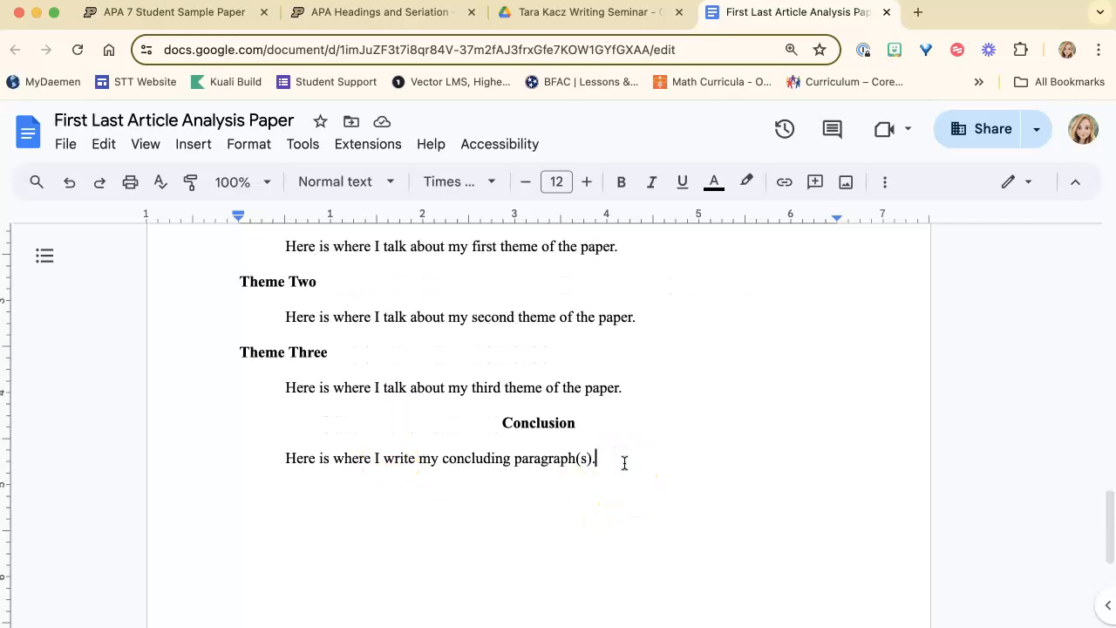
pyautogui.press('Return')
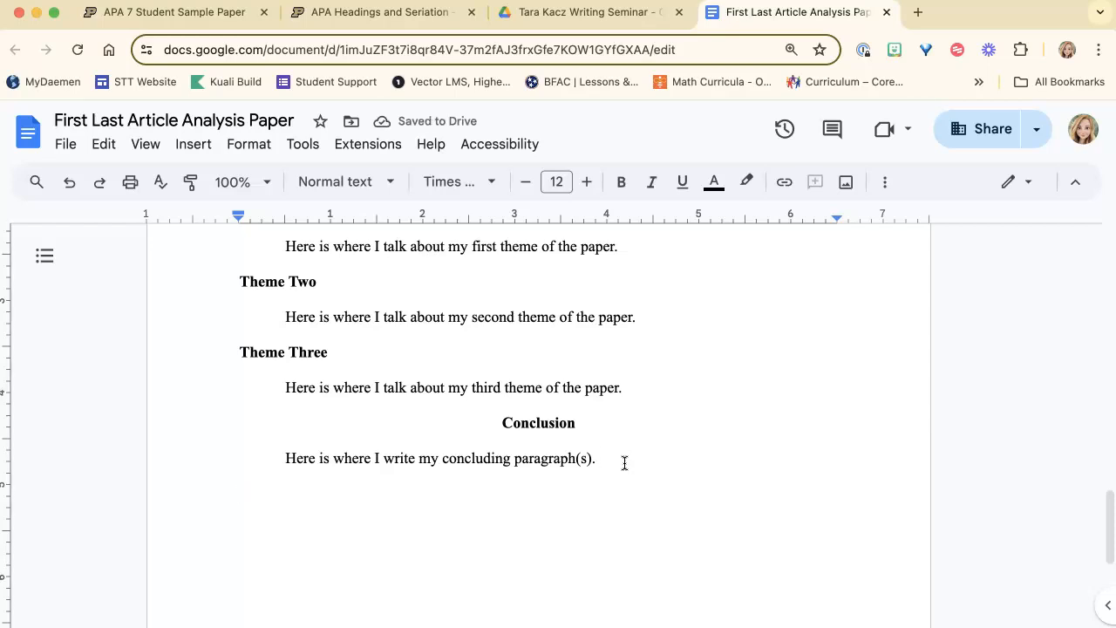
pyautogui.scroll(10, 799, 421)
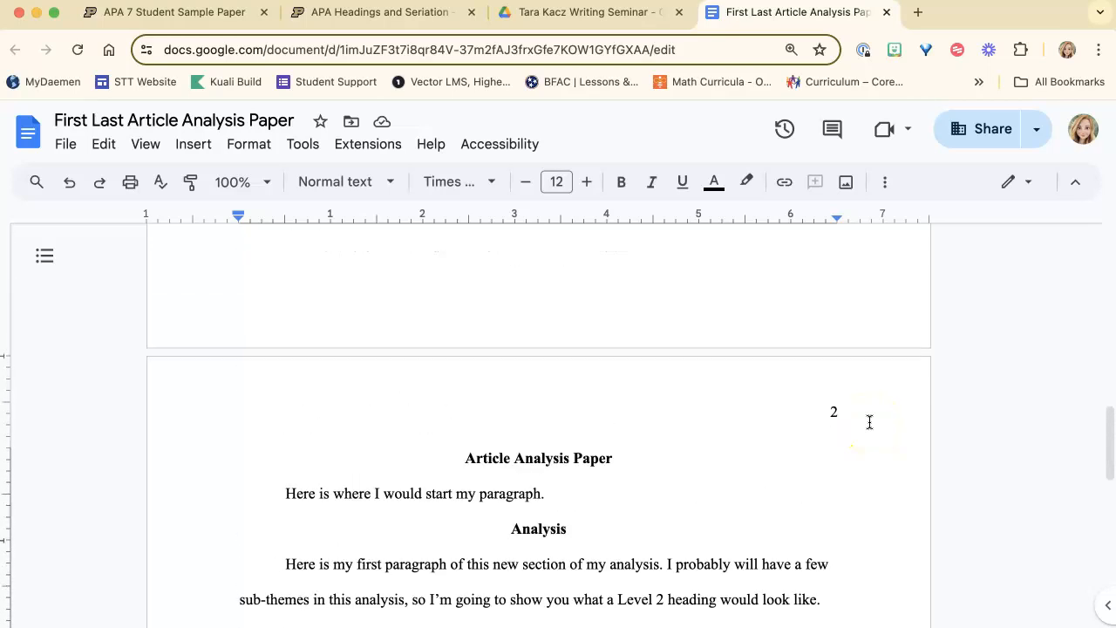
pyautogui.scroll(8, 869, 422)
pyautogui.click(840, 416)
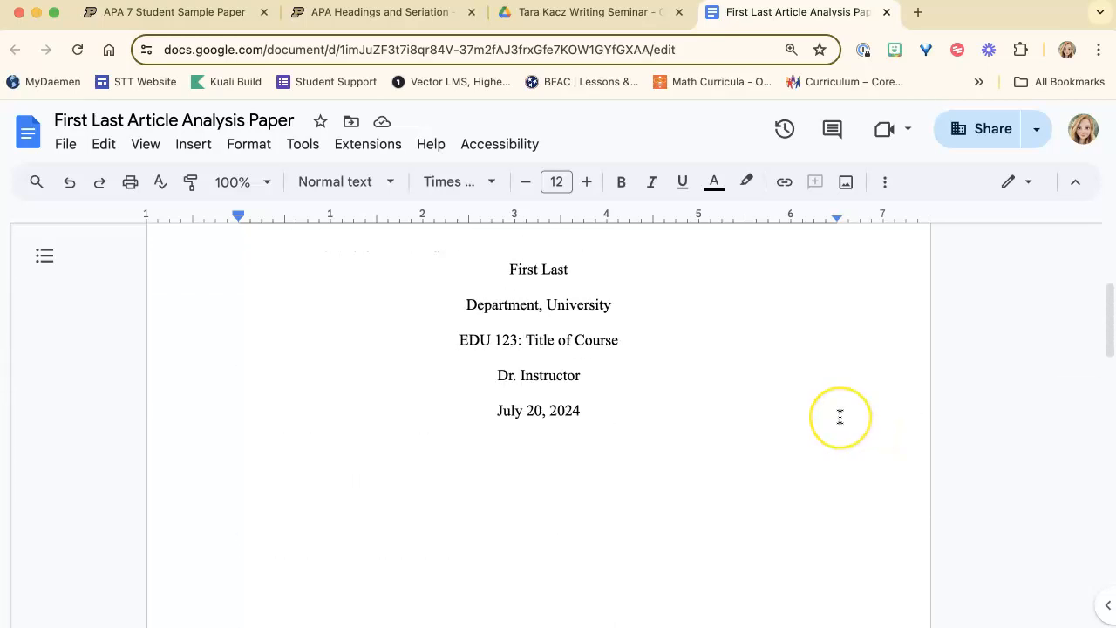
pyautogui.scroll(-15, 840, 416)
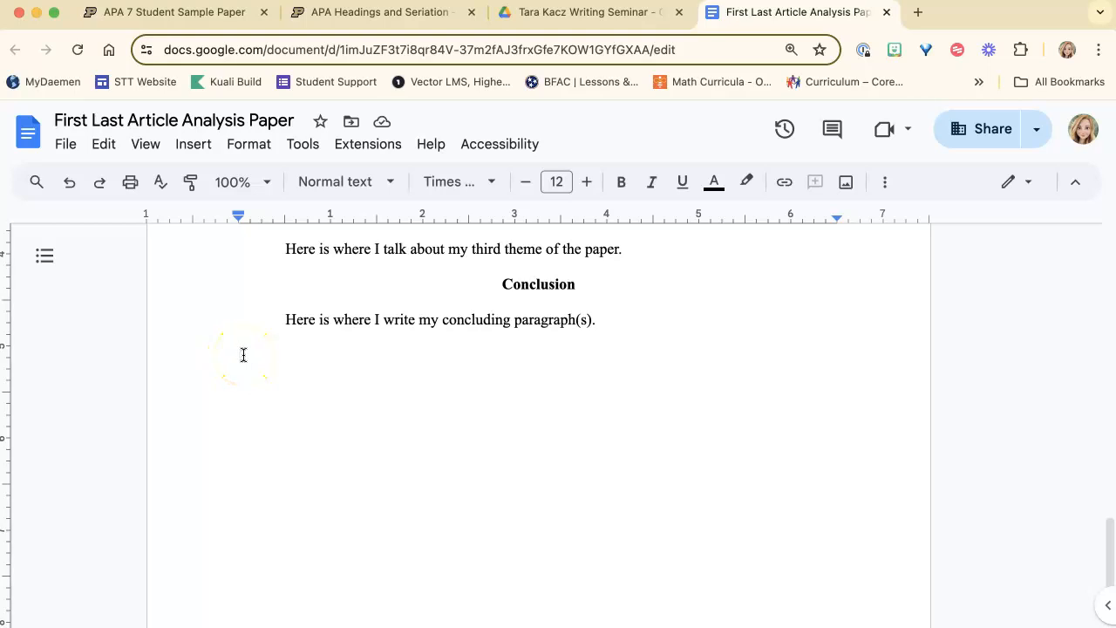
pyautogui.click(191, 146)
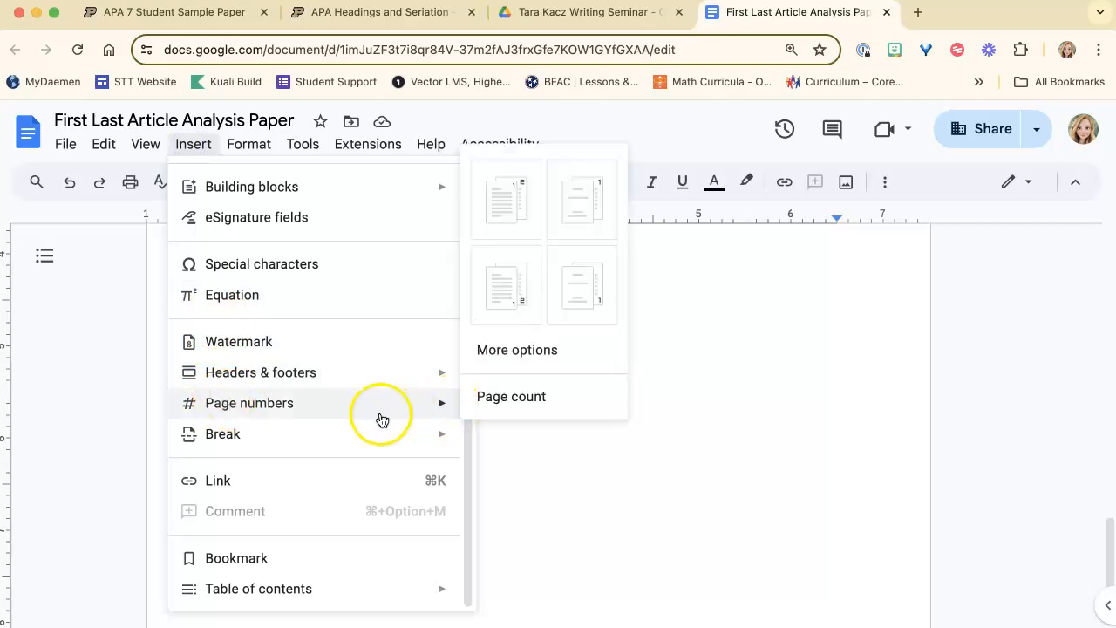
pyautogui.moveTo(355, 446)
pyautogui.click(507, 441)
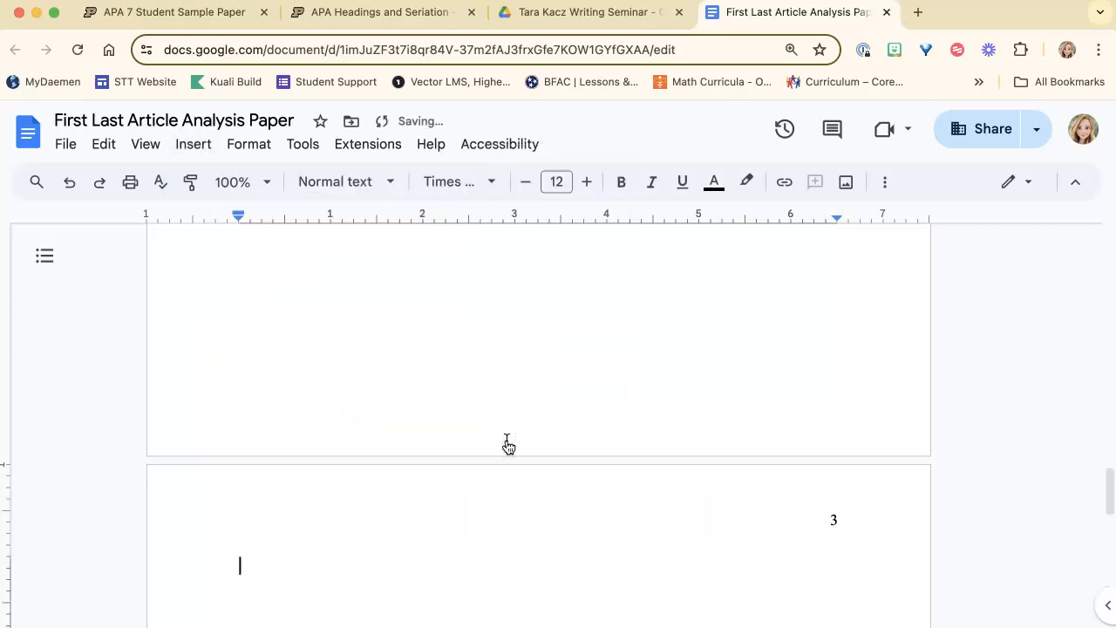
# - Add the heading "References" in the Heading 1 style at the beginning of the new page
pyautogui.click(344, 182)
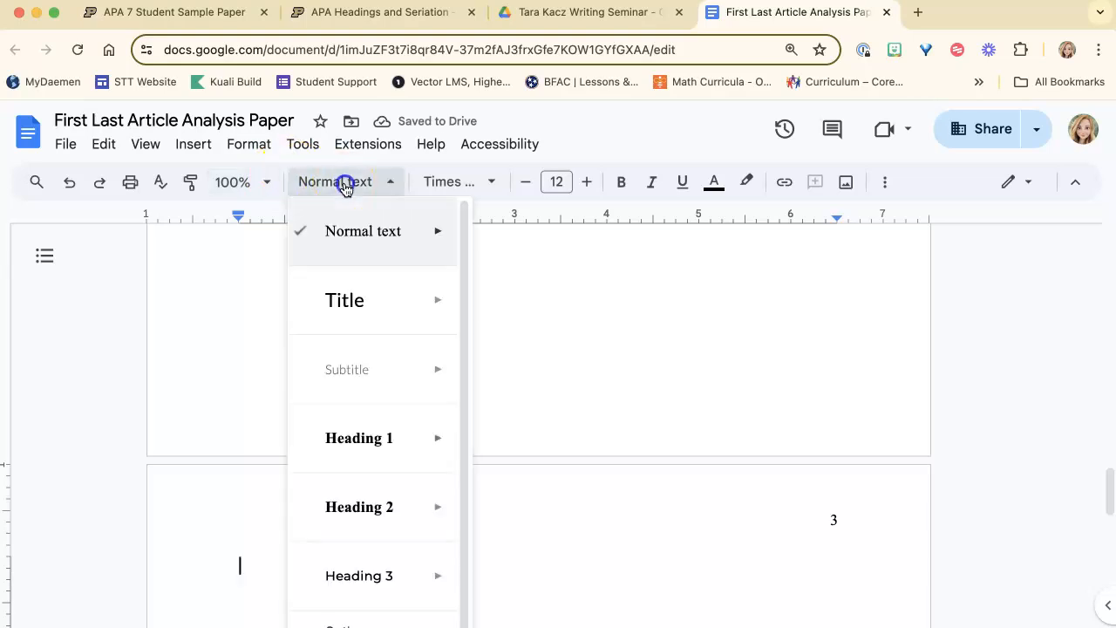
pyautogui.click(342, 439)
pyautogui.write('References')
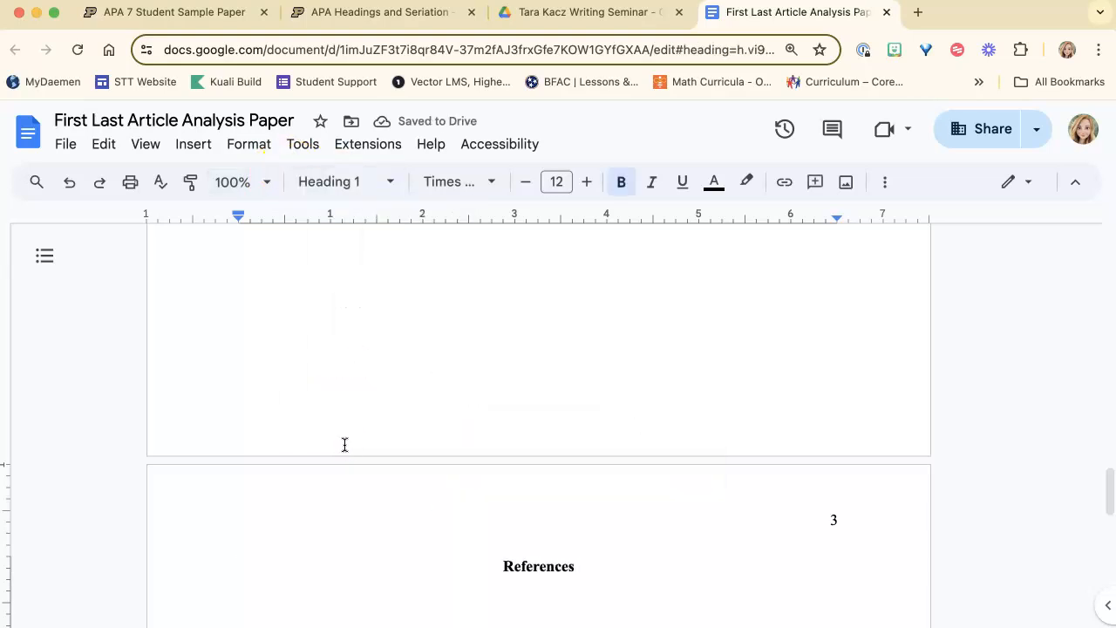